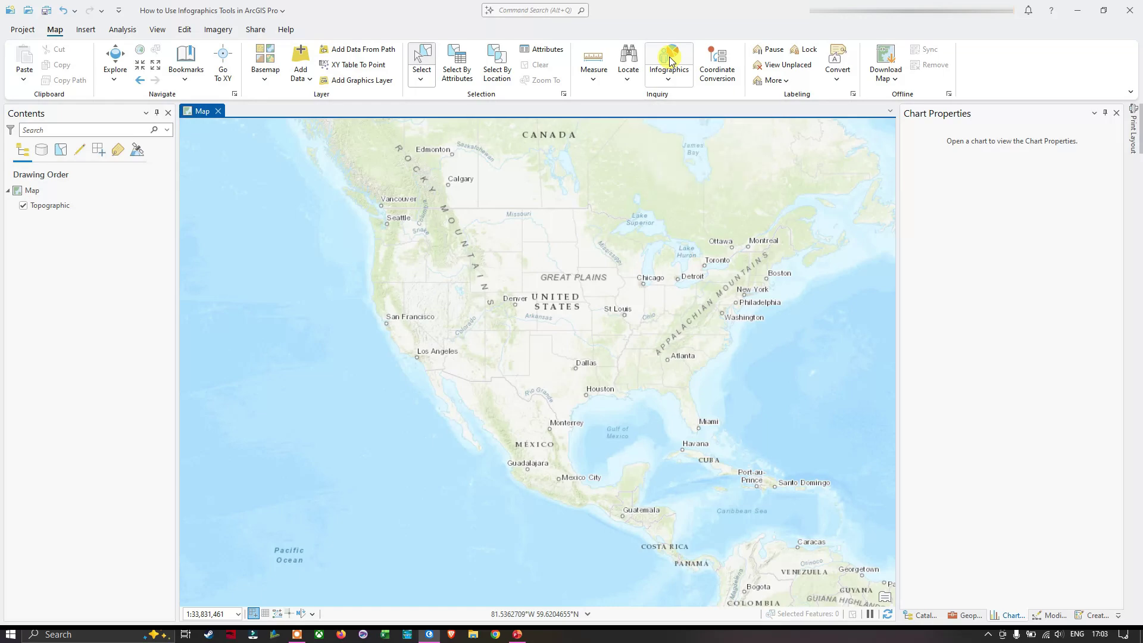
# Search the Locate pane for Miami and zoom the map to Miami, FL, USA.
pyautogui.click(629, 63)
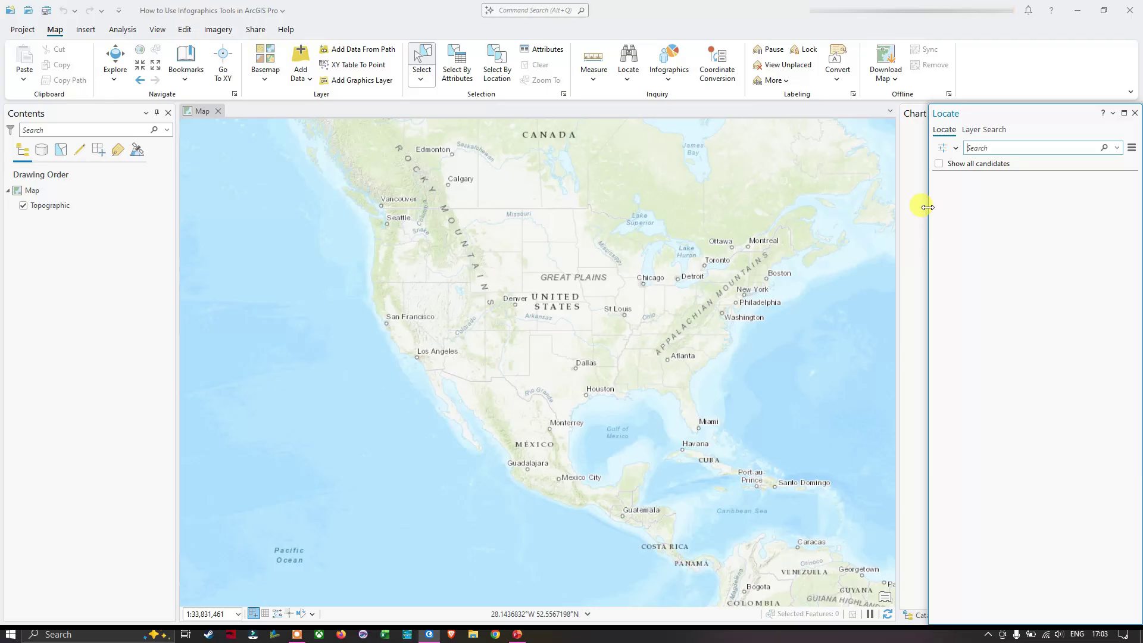
pyautogui.moveTo(927, 207); pyautogui.dragTo(893, 199)
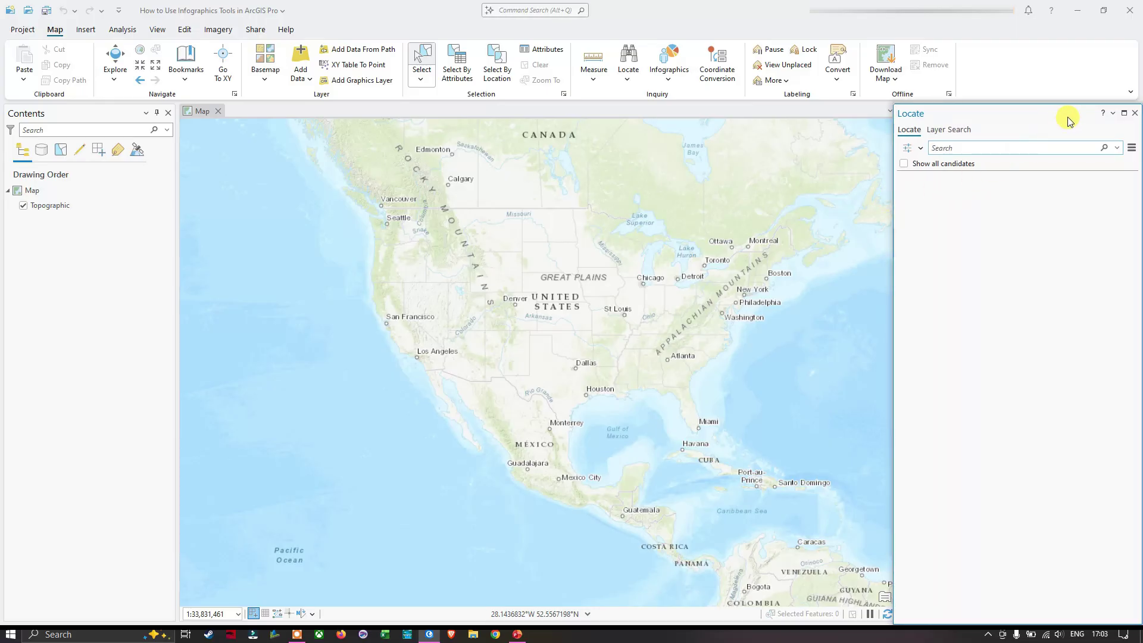
pyautogui.click(950, 148)
pyautogui.write('Miami')
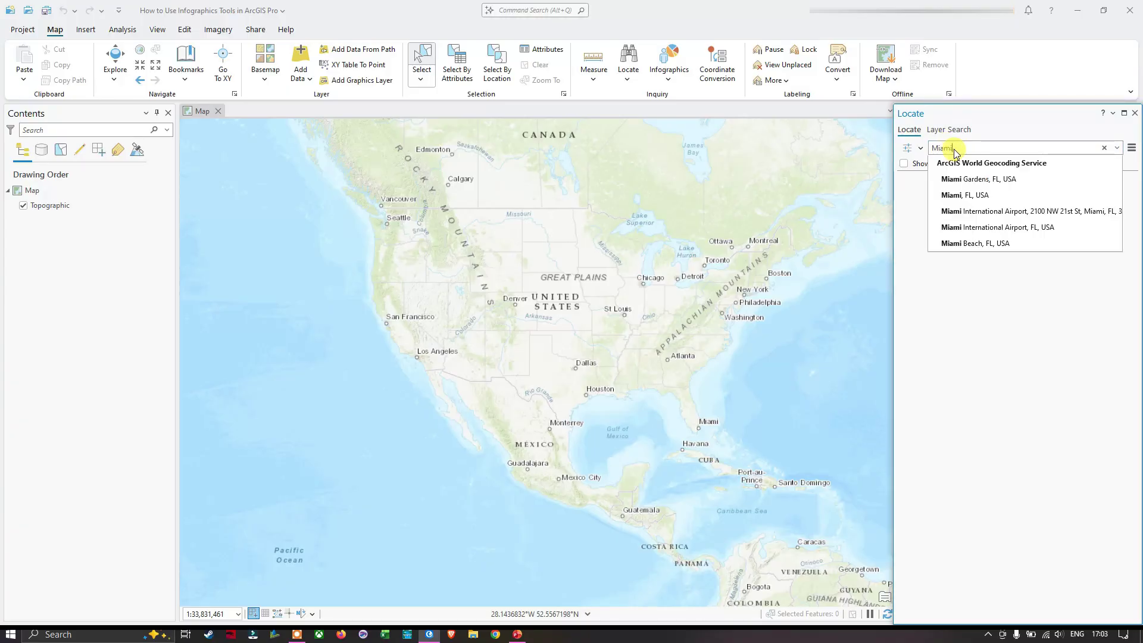
pyautogui.click(972, 196)
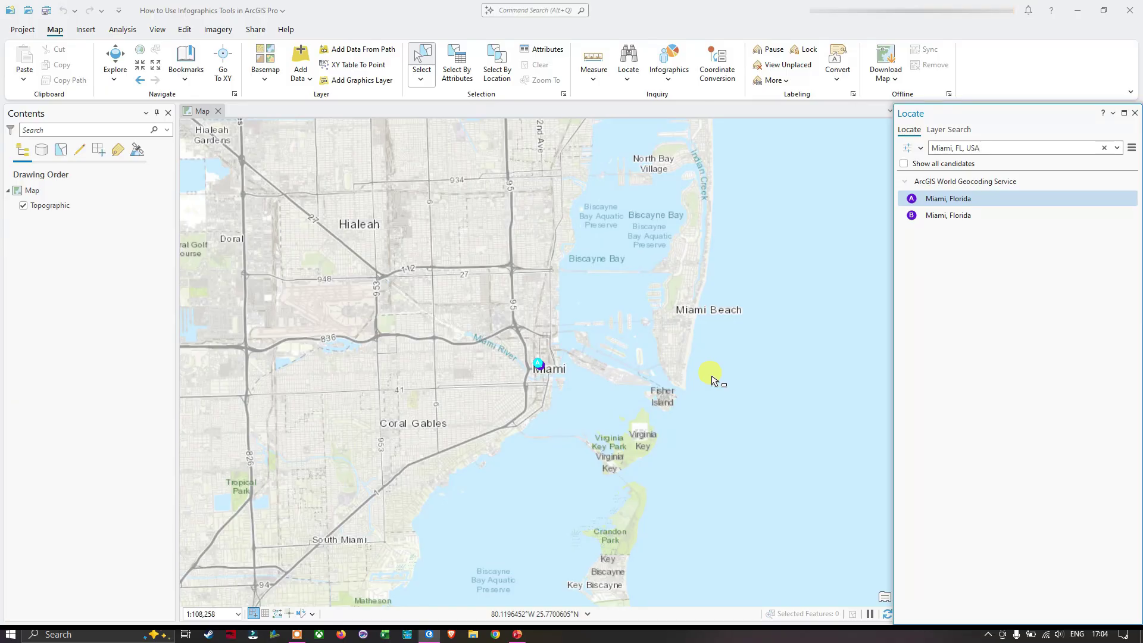
# Zoom and pan to frame downtown Miami, briefly checking the Infographics options list.
pyautogui.scroll(4, 524, 394)
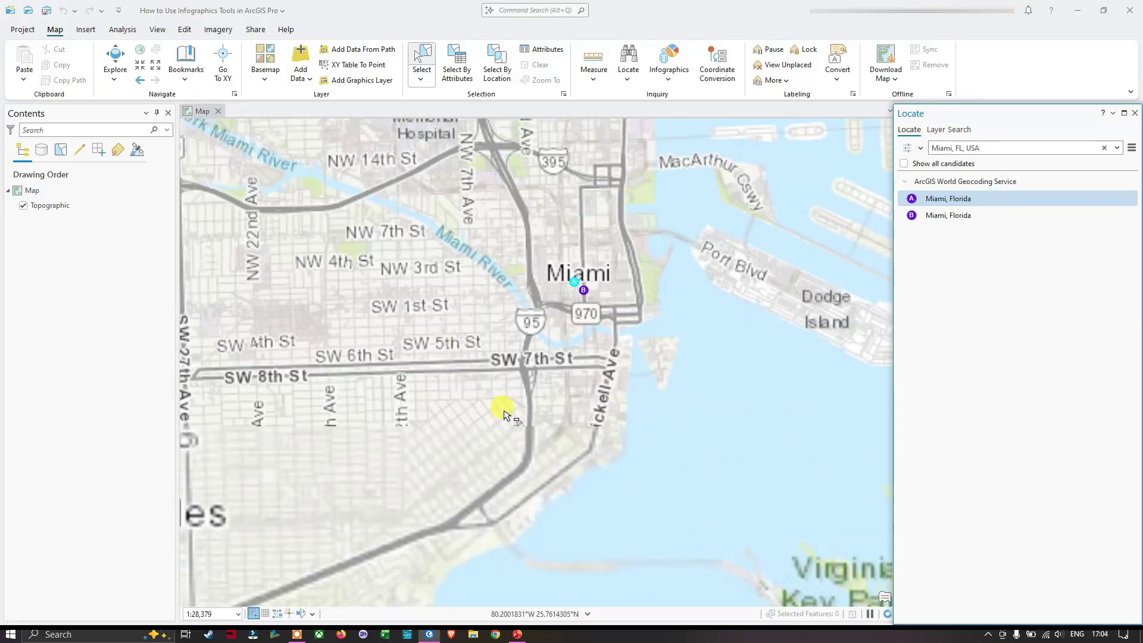
pyautogui.moveTo(595, 242); pyautogui.dragTo(607, 299)
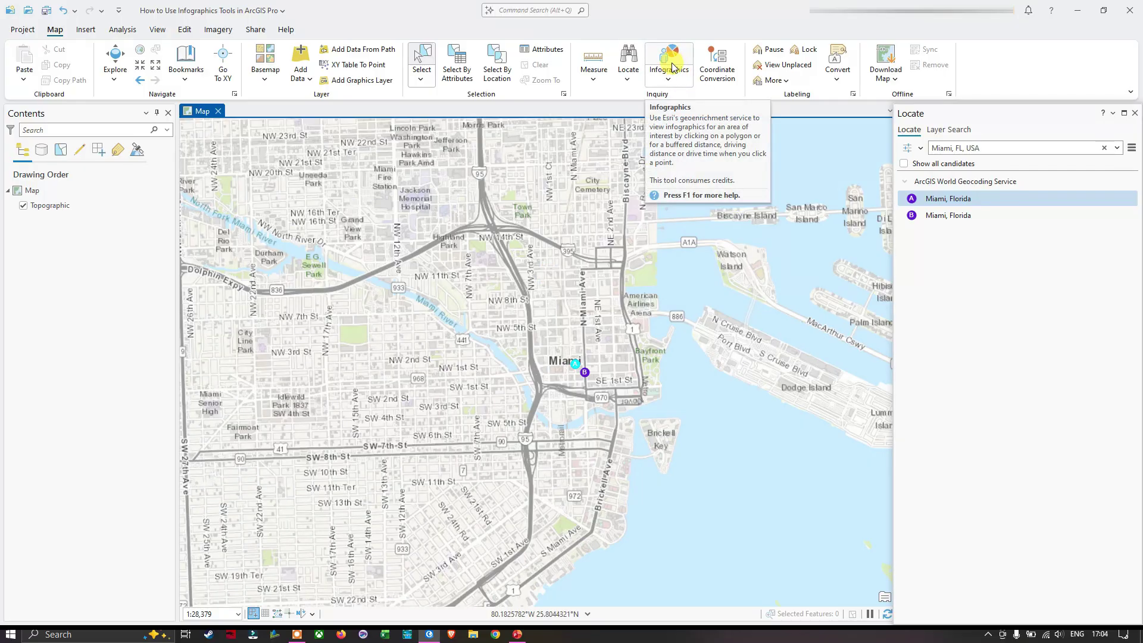
pyautogui.click(672, 82)
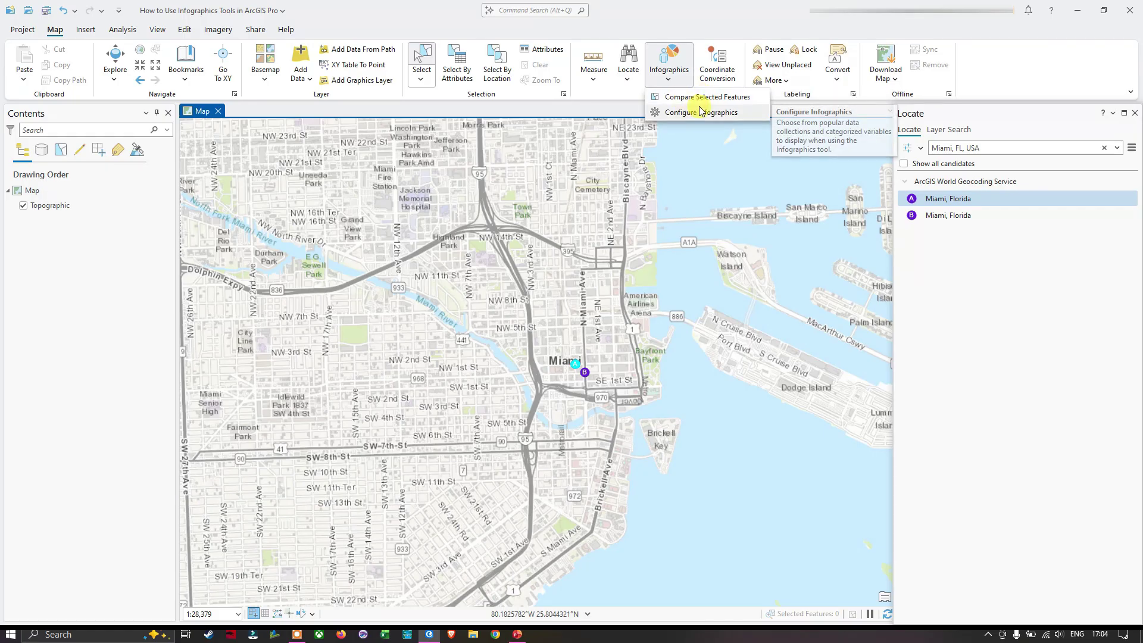
pyautogui.click(675, 56)
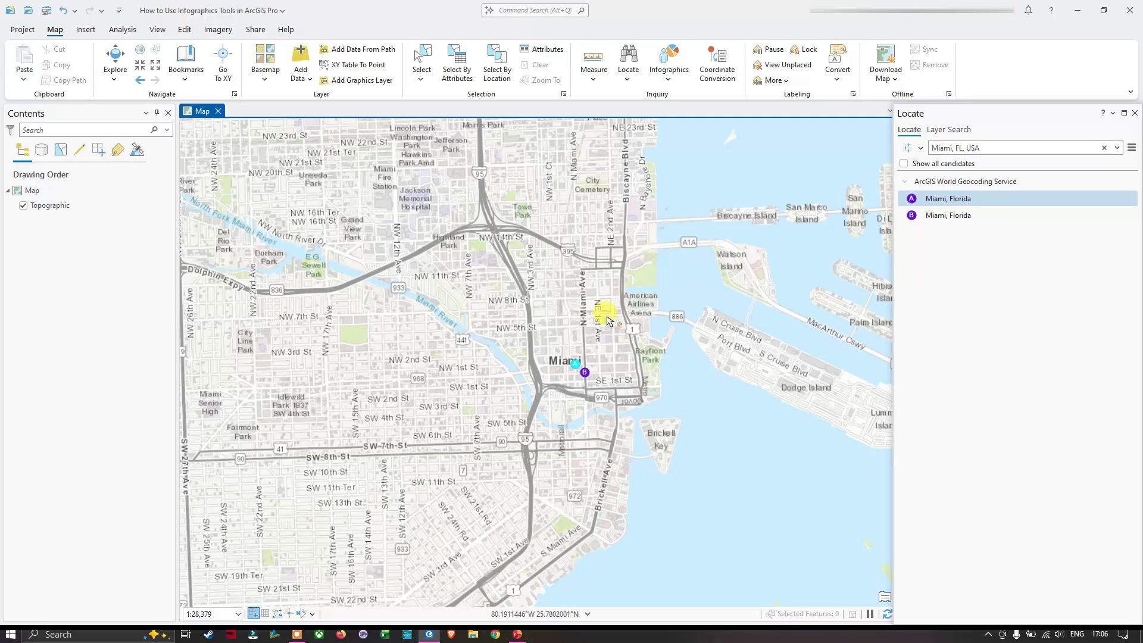
# Zoom to 1:7,439 and pan to the streets west of the Miami River near Riverside Park.
pyautogui.scroll(3, 573, 381)
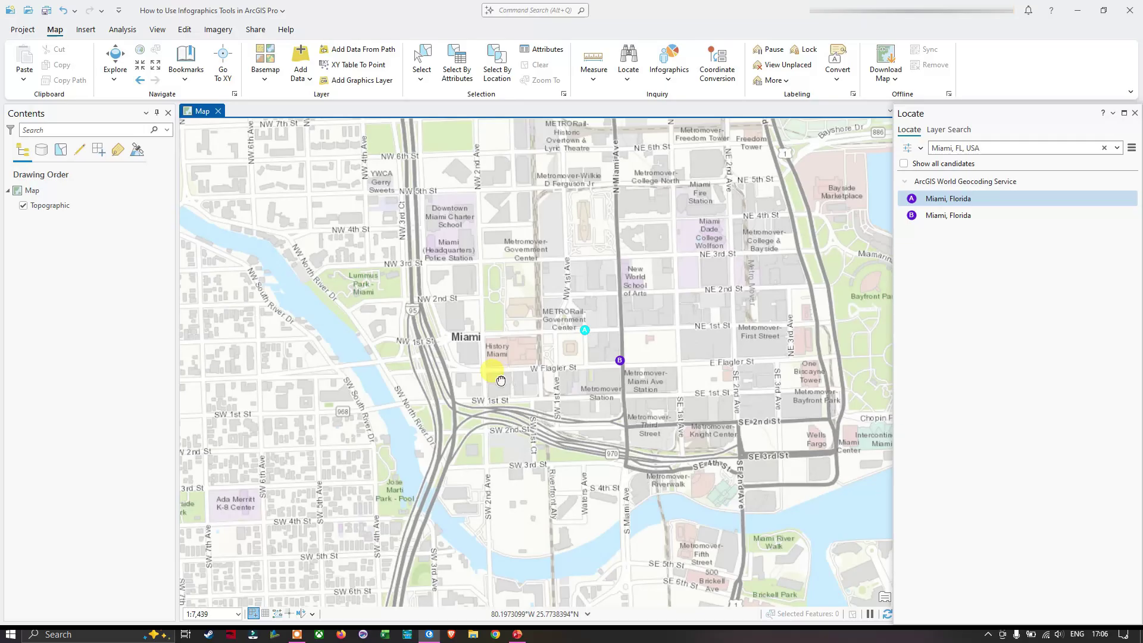
pyautogui.moveTo(492, 369); pyautogui.dragTo(831, 313)
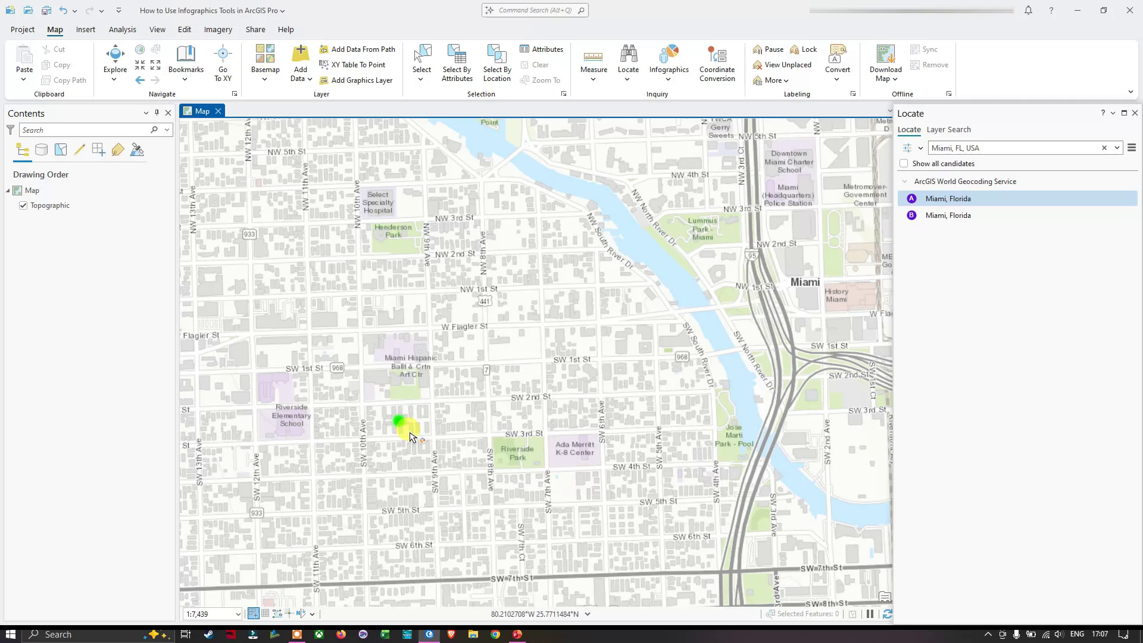
# Generate a Business Key Facts infographic here, enlarge its window, and inspect the 3,522 Total Businesses figure.
pyautogui.click(495, 400)
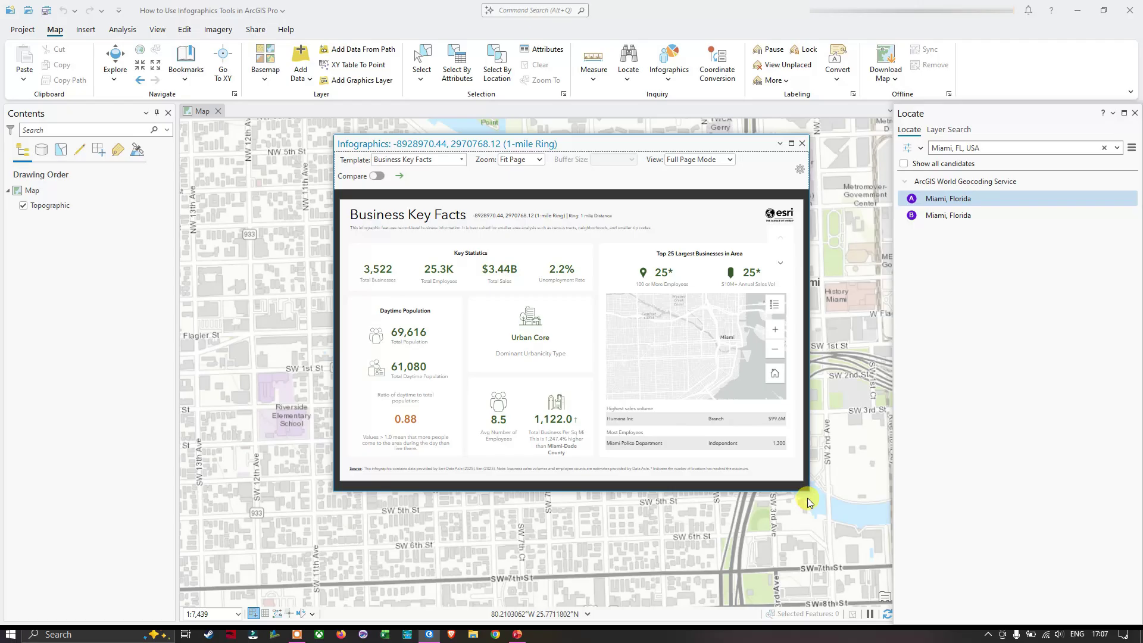
pyautogui.moveTo(807, 491); pyautogui.dragTo(886, 592)
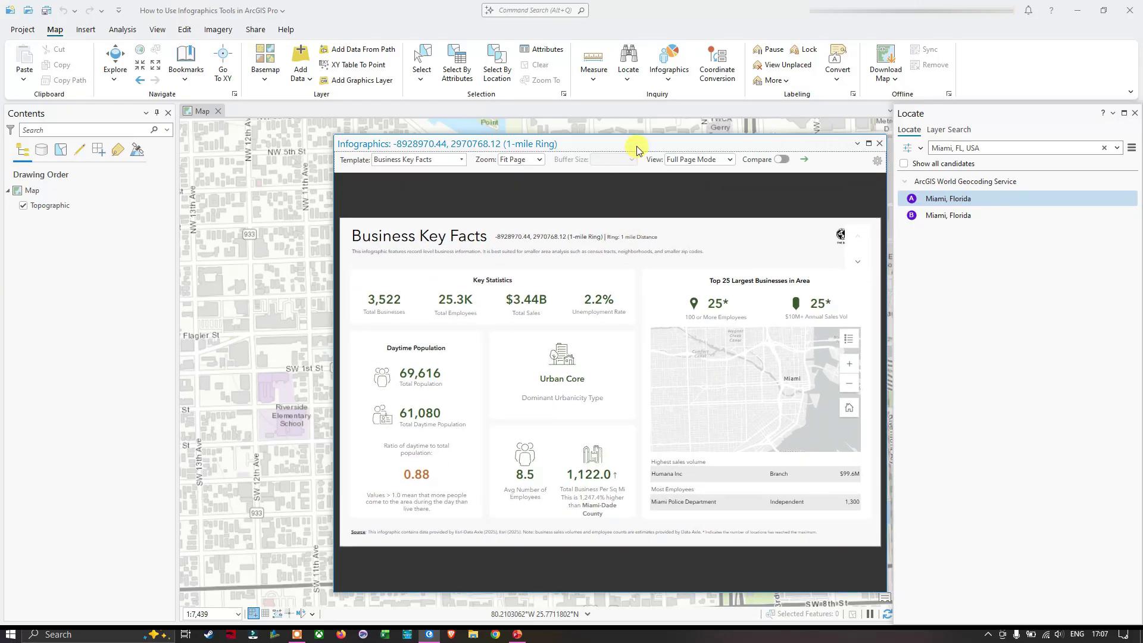
pyautogui.moveTo(636, 148); pyautogui.dragTo(617, 132)
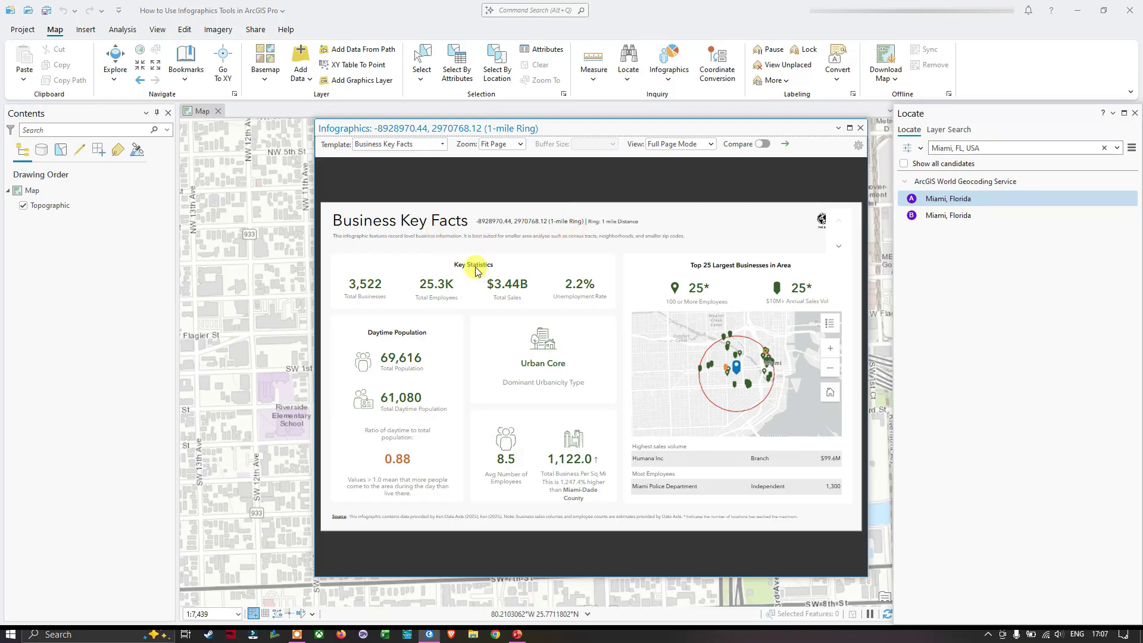
pyautogui.moveTo(366, 292)
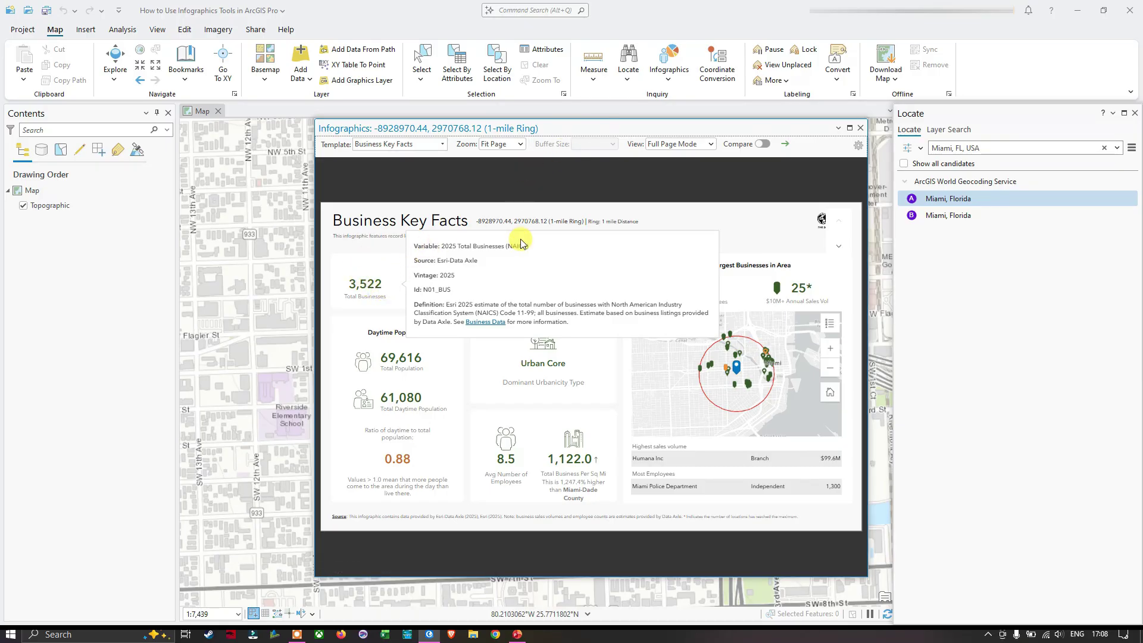
# Review the Key Statistics definitions, Dominant Urbanicity Type and a business marker, ending on 2.2% unemployment.
pyautogui.click(642, 200)
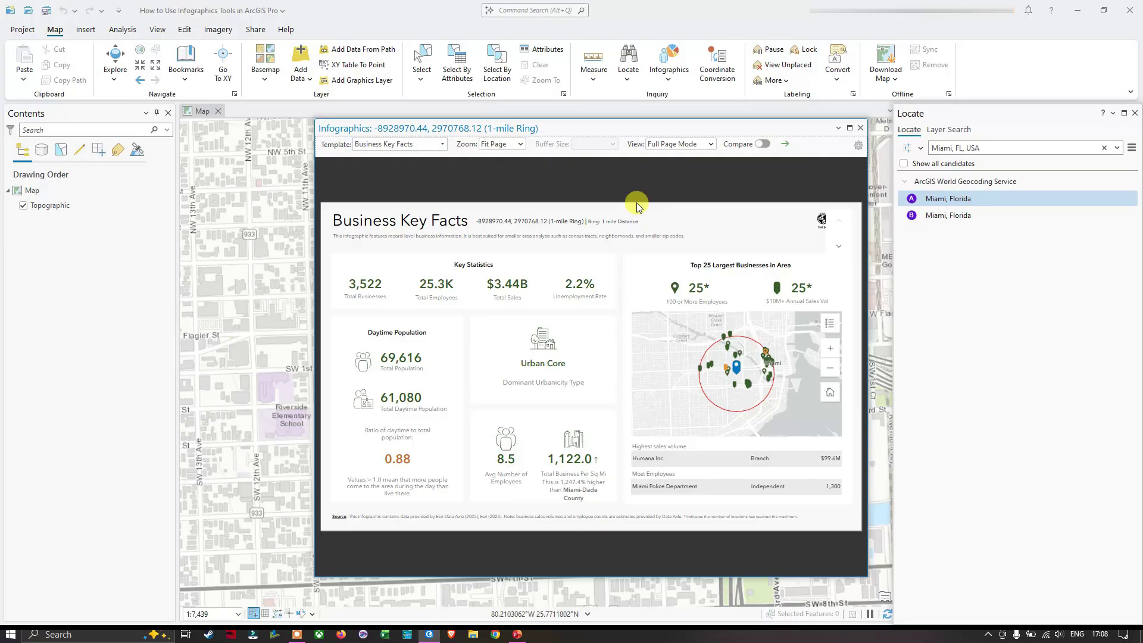
pyautogui.moveTo(516, 294)
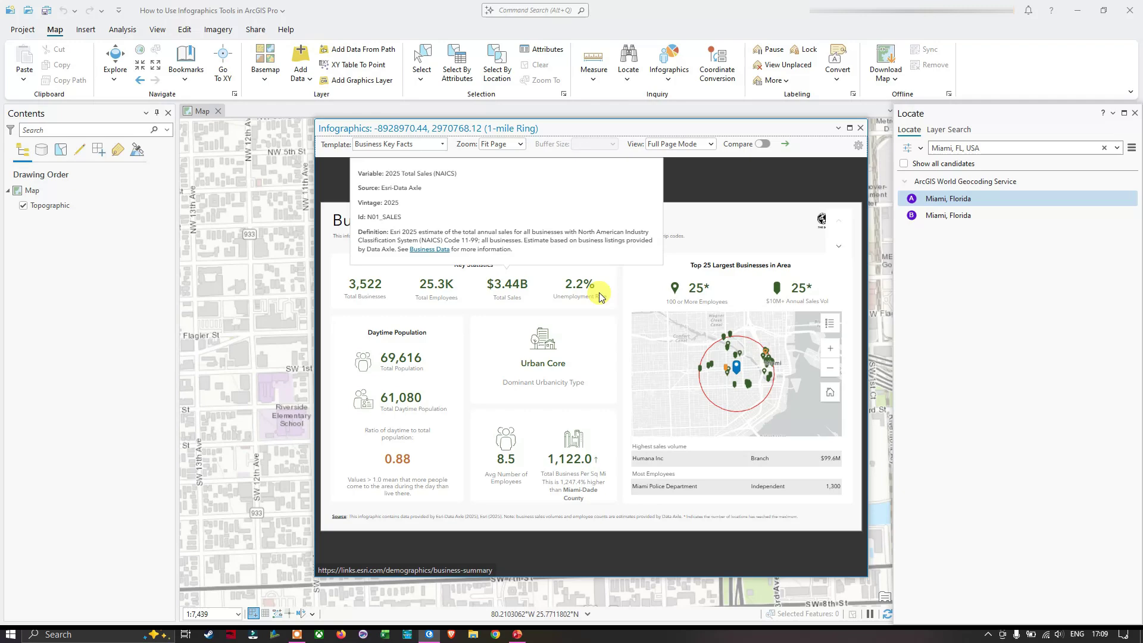
pyautogui.click(572, 381)
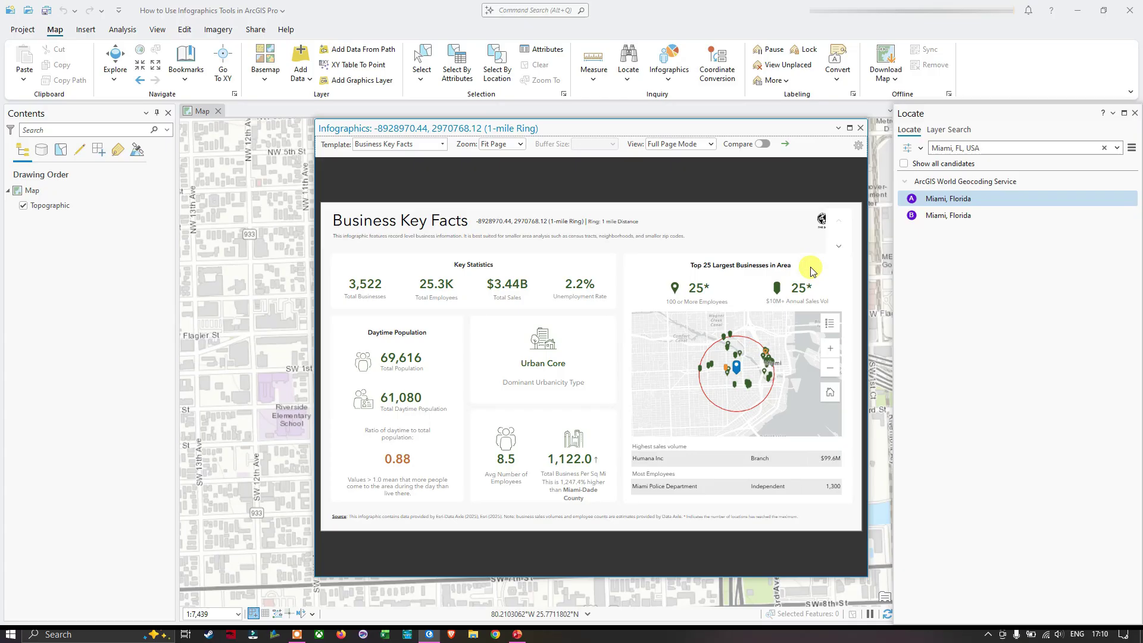
pyautogui.click(739, 367)
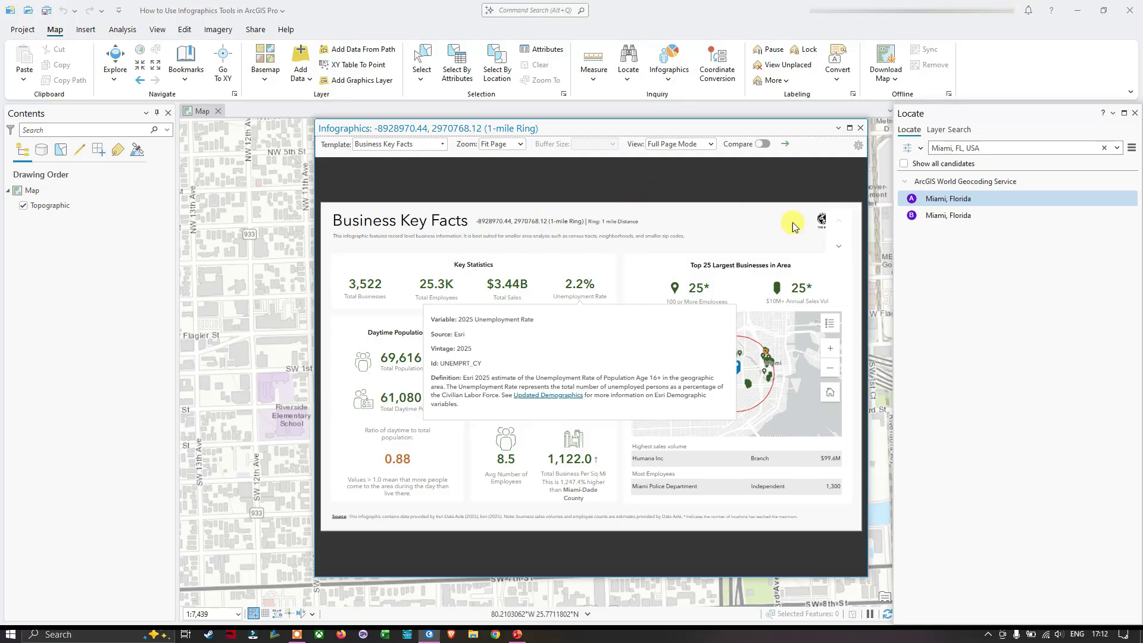
# Choose the 2020 Census Summary template from Esri Templates.
pyautogui.click(441, 144)
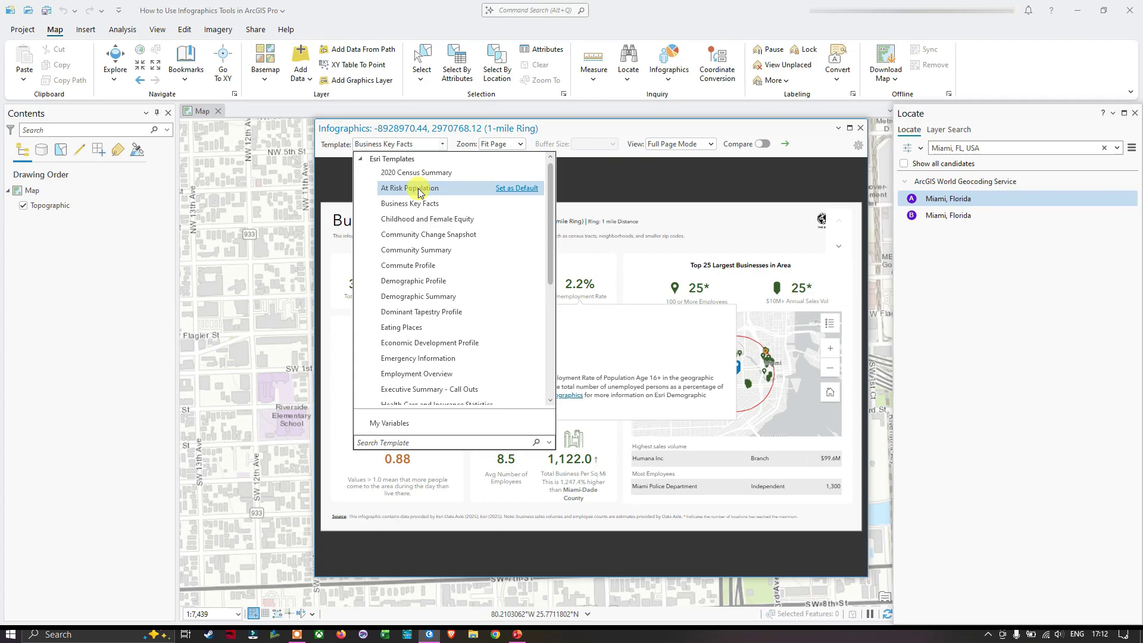
pyautogui.click(436, 172)
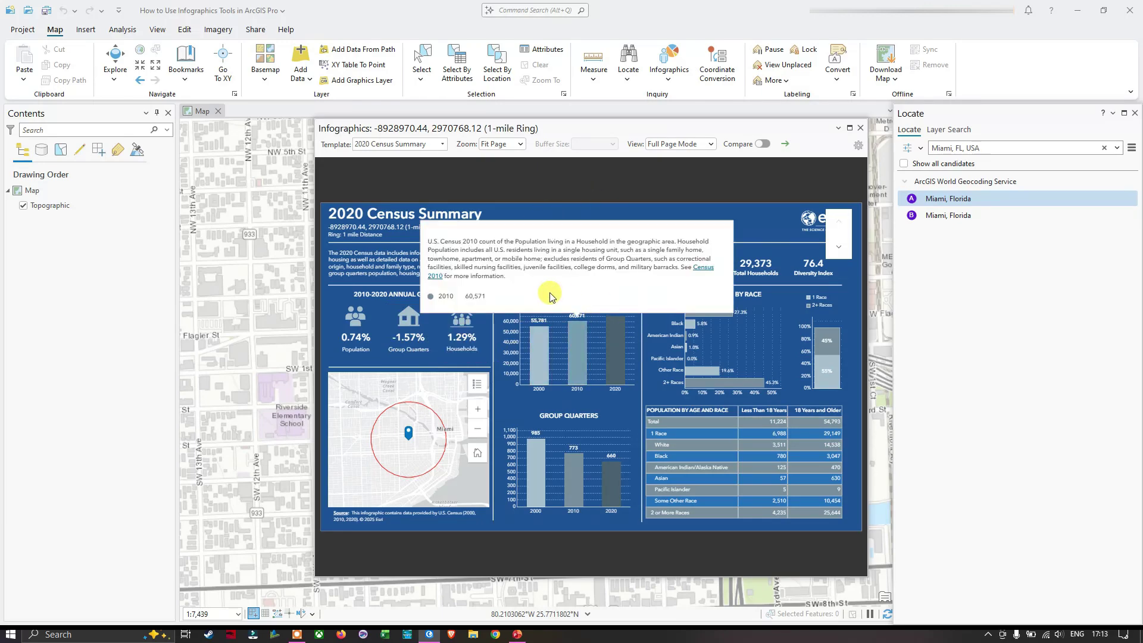
# Replace the Miami search text with 'White house' and close the Miami infographic window.
pyautogui.moveTo(534, 248)
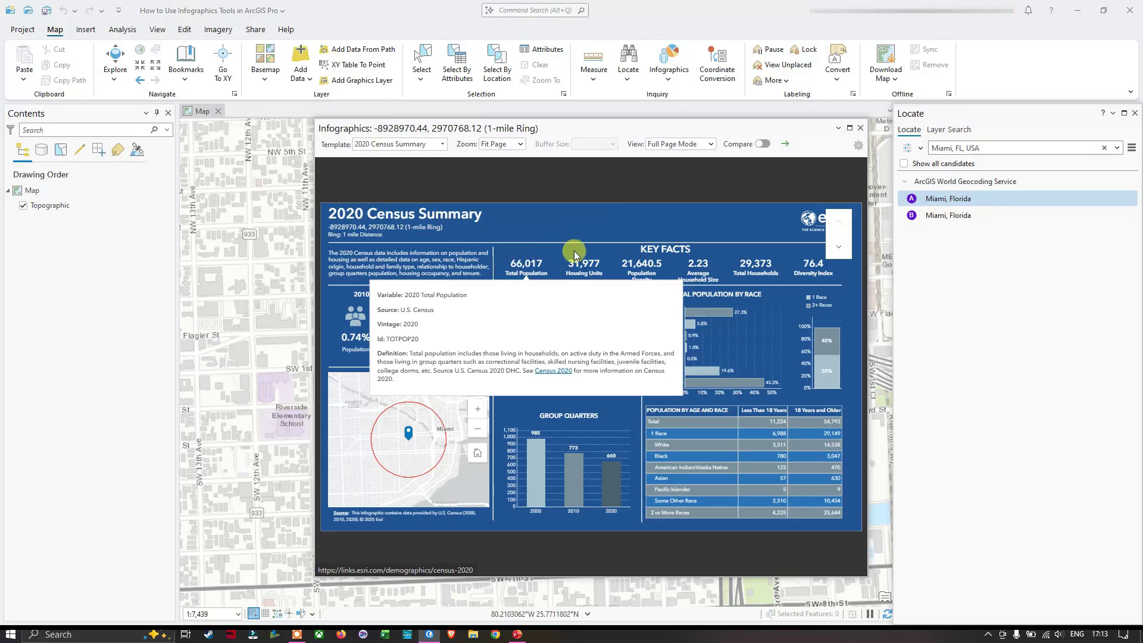
pyautogui.moveTo(574, 256)
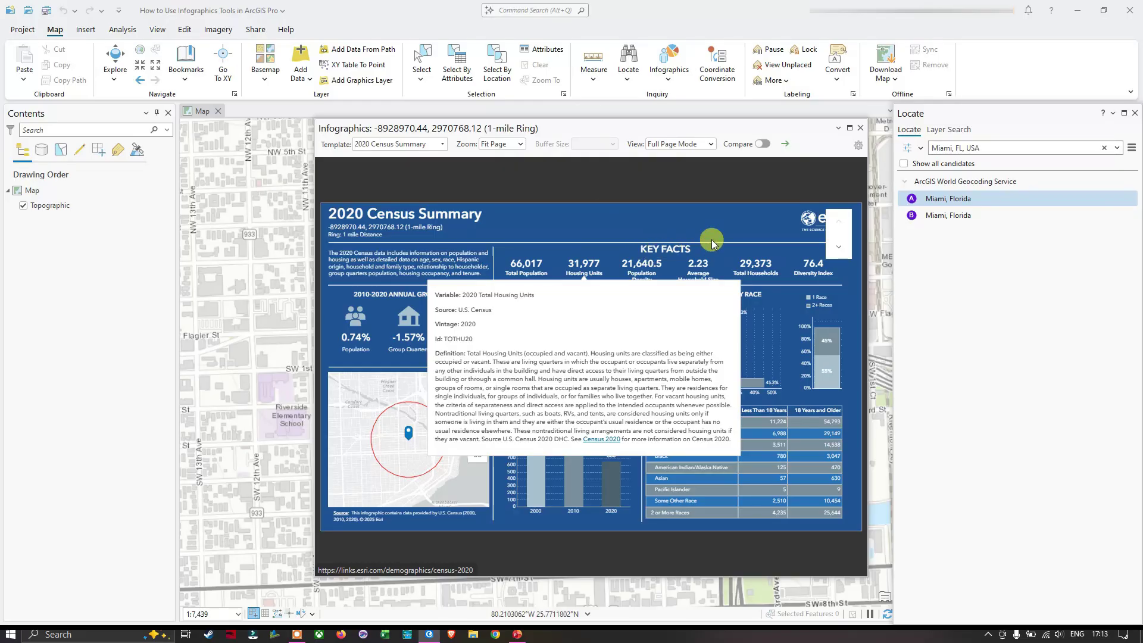
pyautogui.moveTo(771, 262)
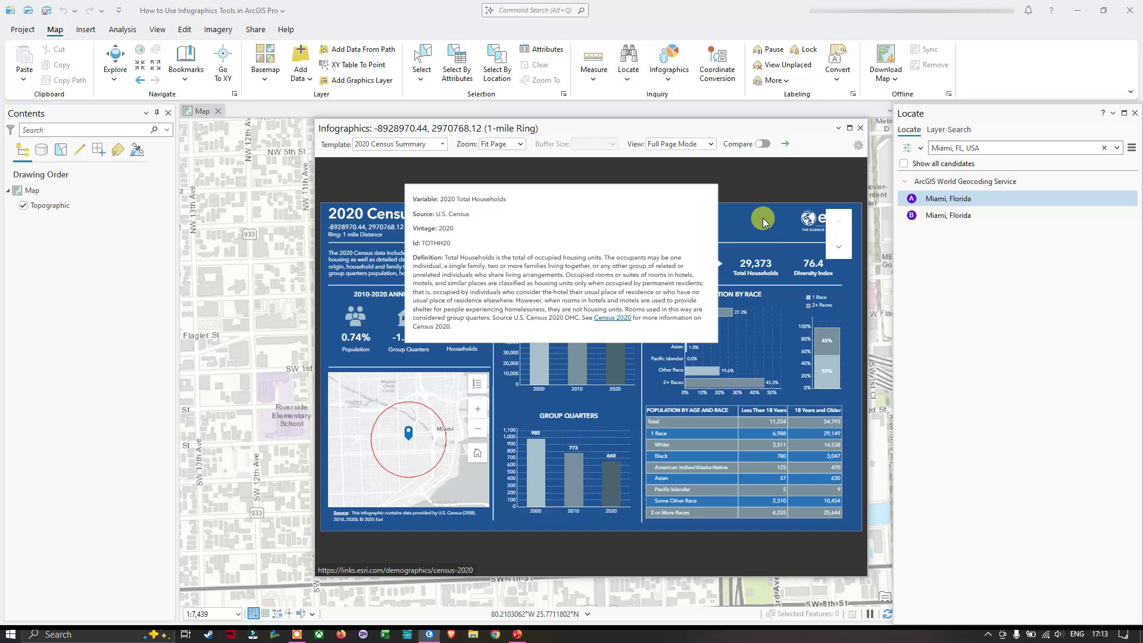
pyautogui.moveTo(771, 510)
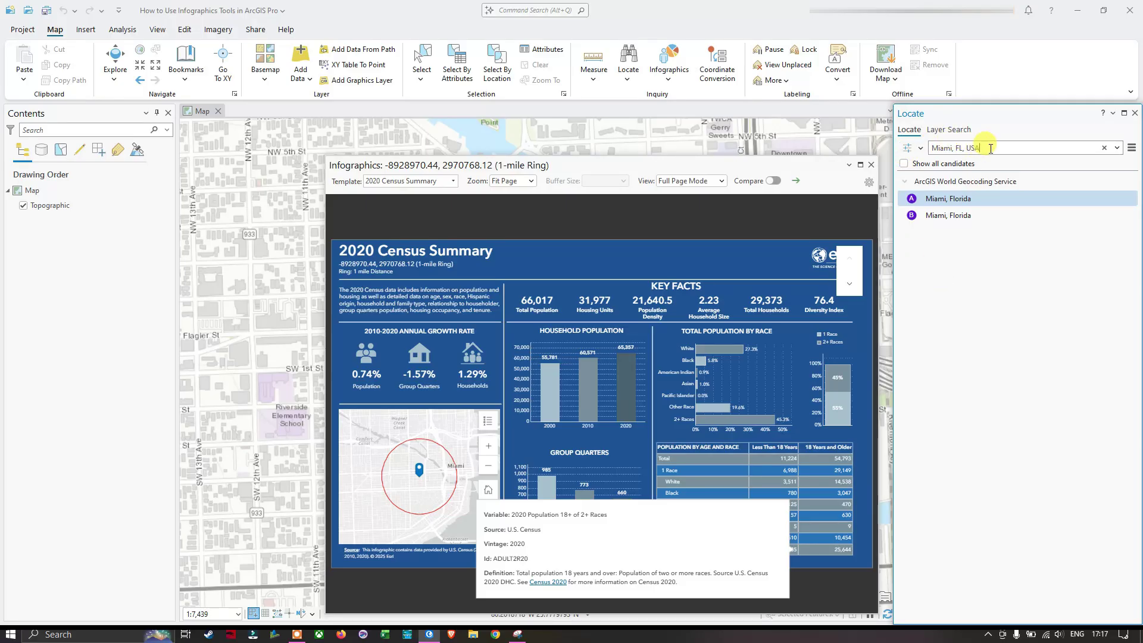
pyautogui.moveTo(983, 148); pyautogui.dragTo(934, 150)
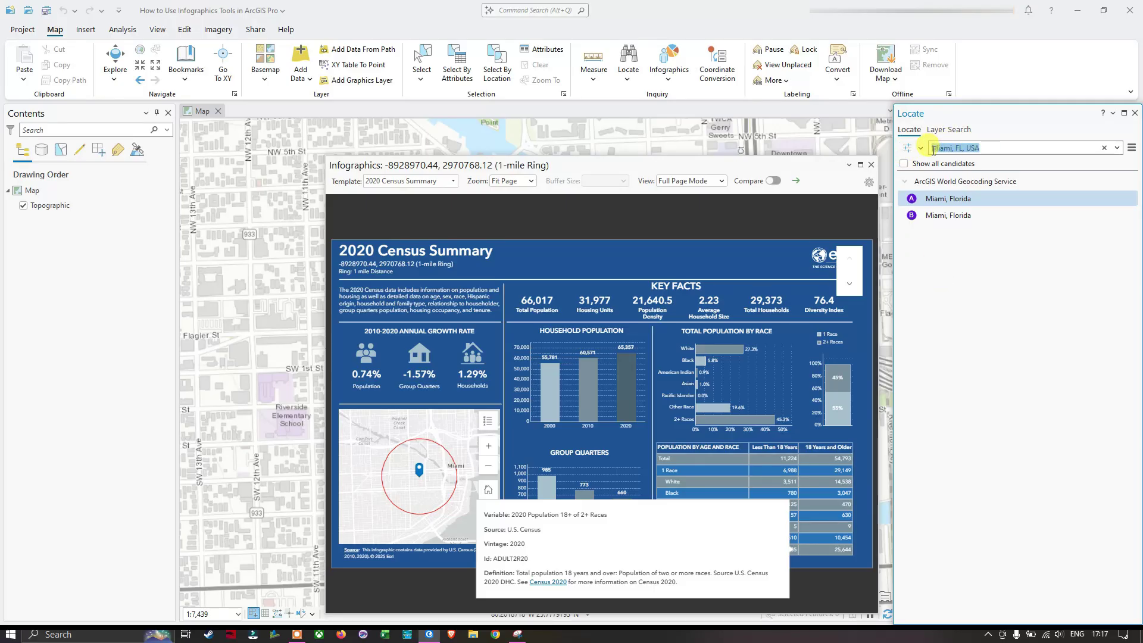
pyautogui.press('BackSpace')
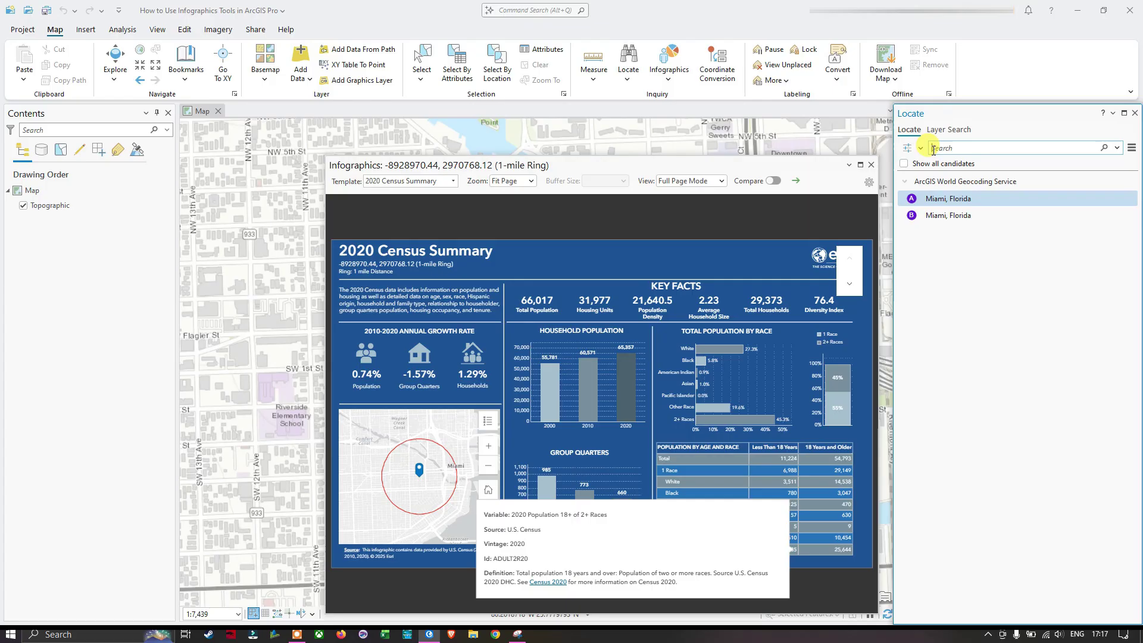
pyautogui.write('White')
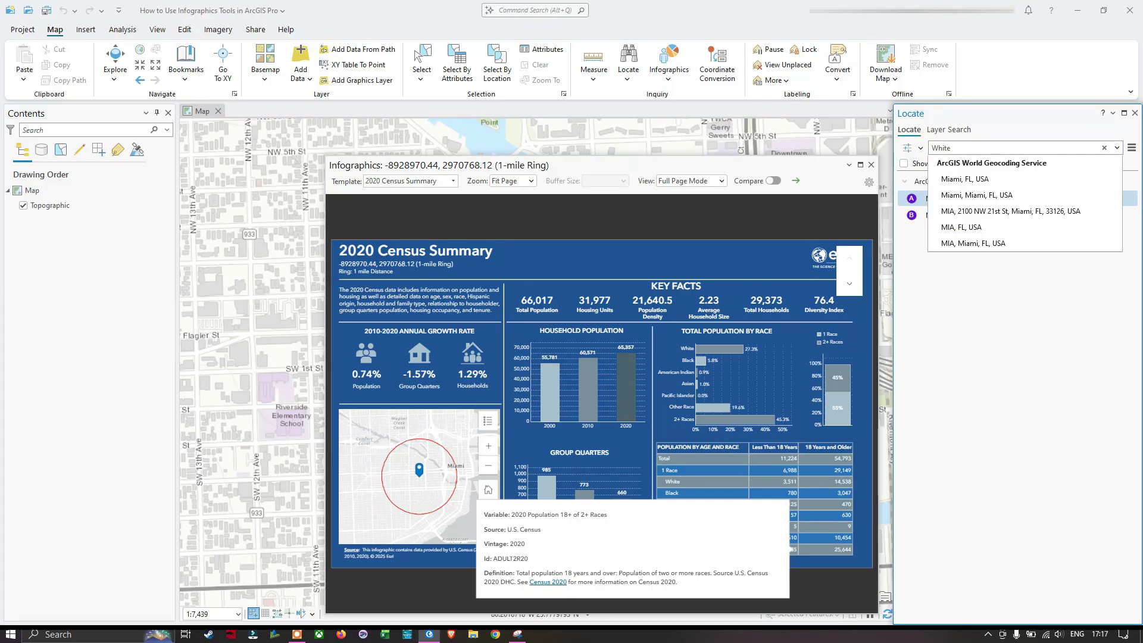
pyautogui.write(' house')
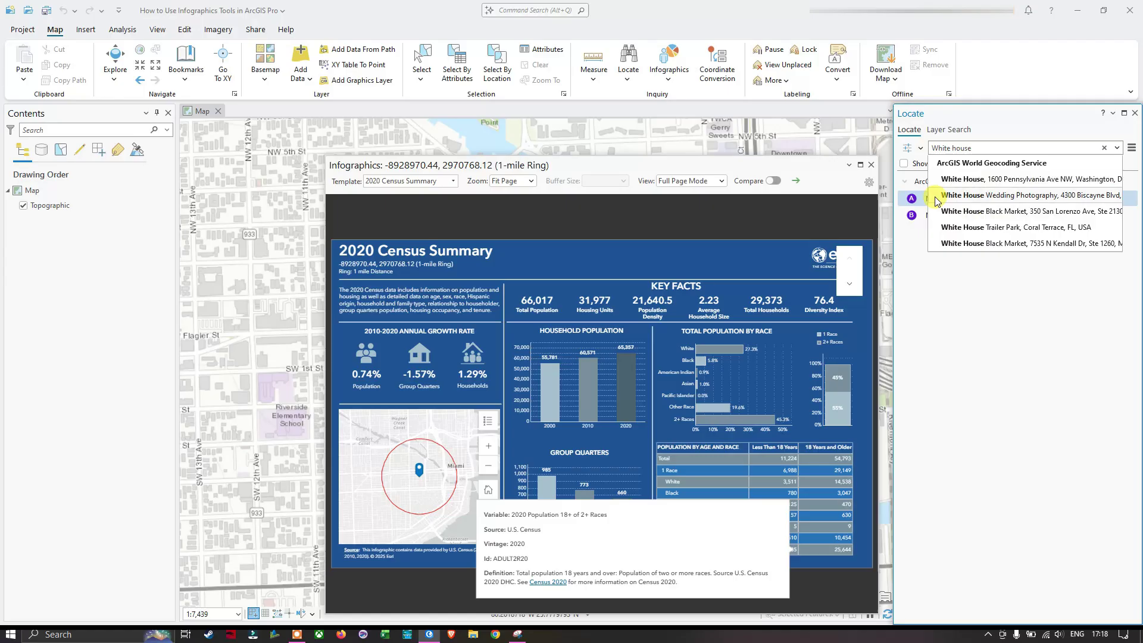
pyautogui.click(870, 165)
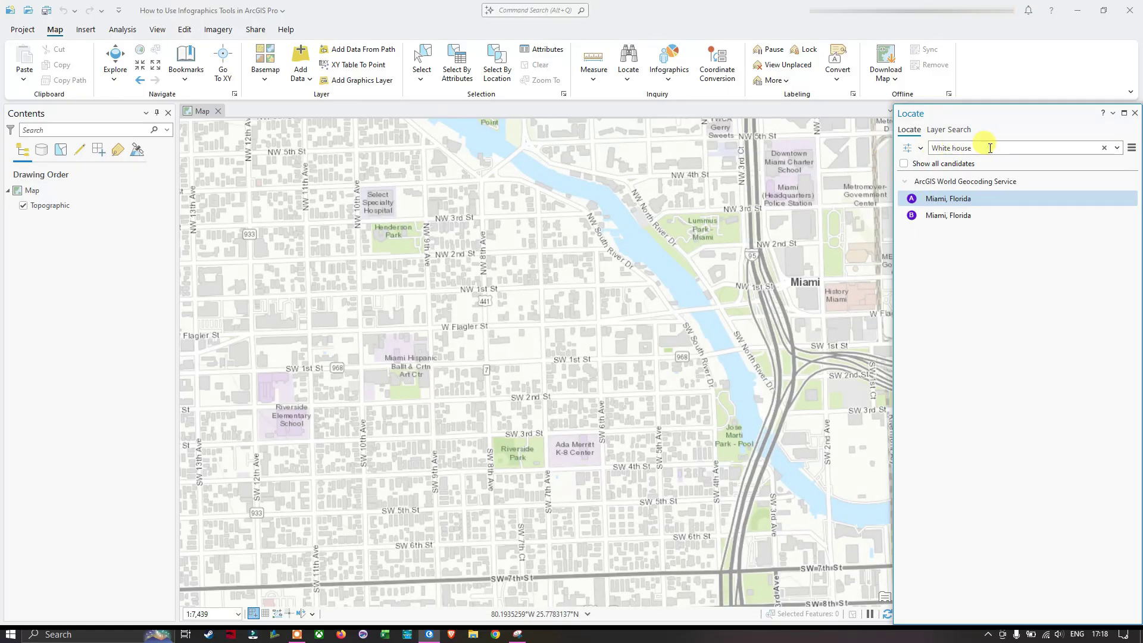
# Locate the White House and generate its 1-mile ring infographic, showing 46,724 total population.
pyautogui.press('Return')
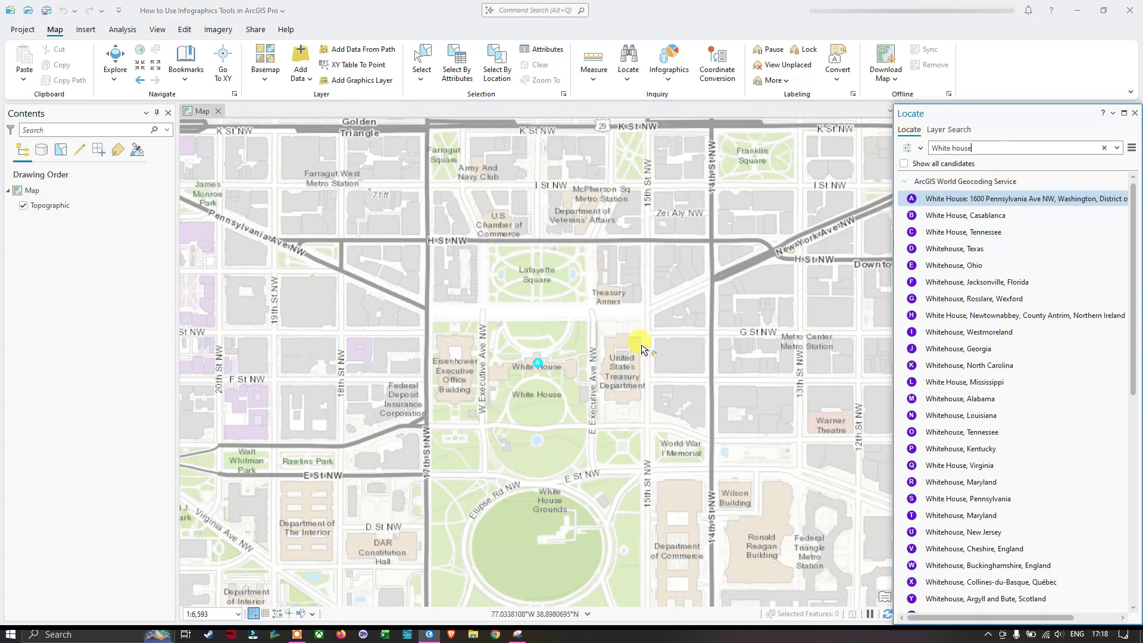
pyautogui.moveTo(639, 323); pyautogui.dragTo(640, 273)
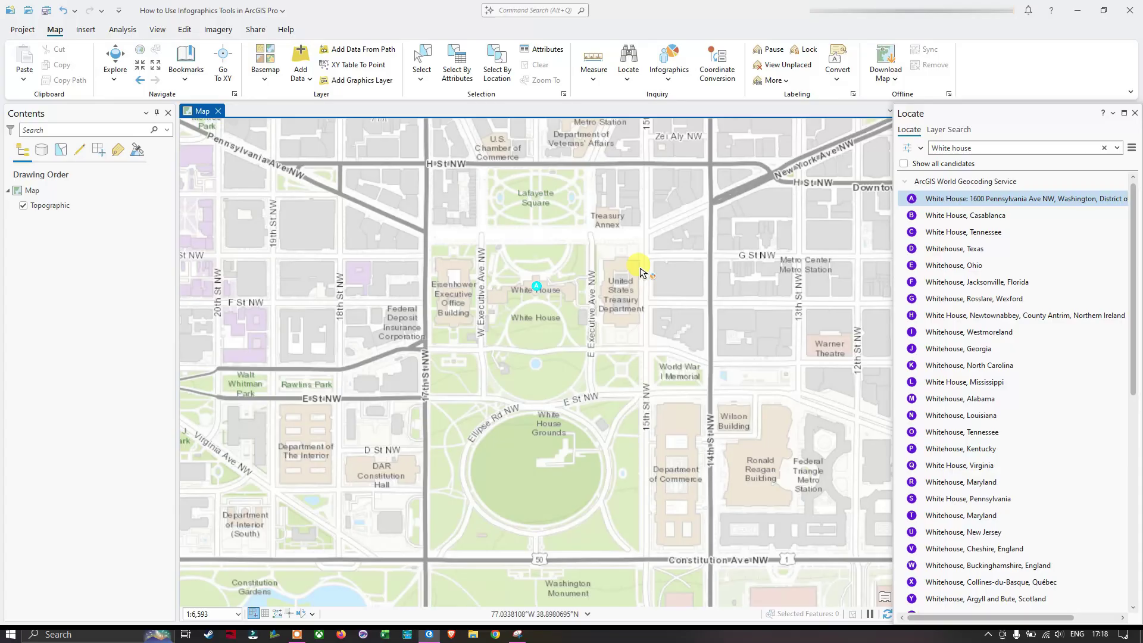
pyautogui.click(670, 56)
pyautogui.click(538, 294)
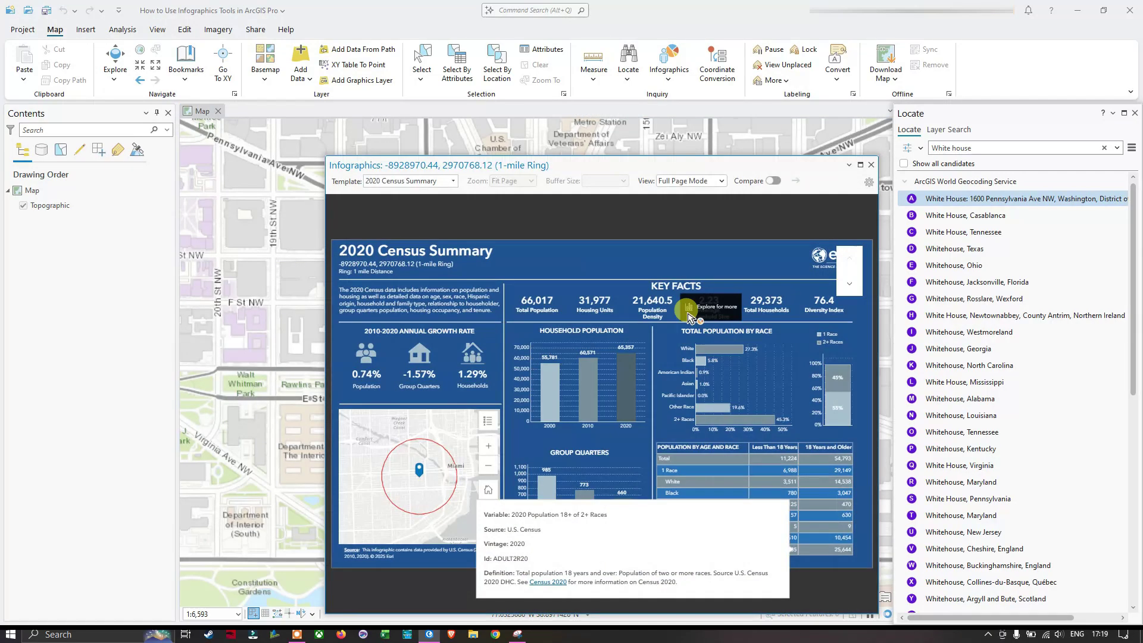
pyautogui.moveTo(701, 167); pyautogui.dragTo(620, 132)
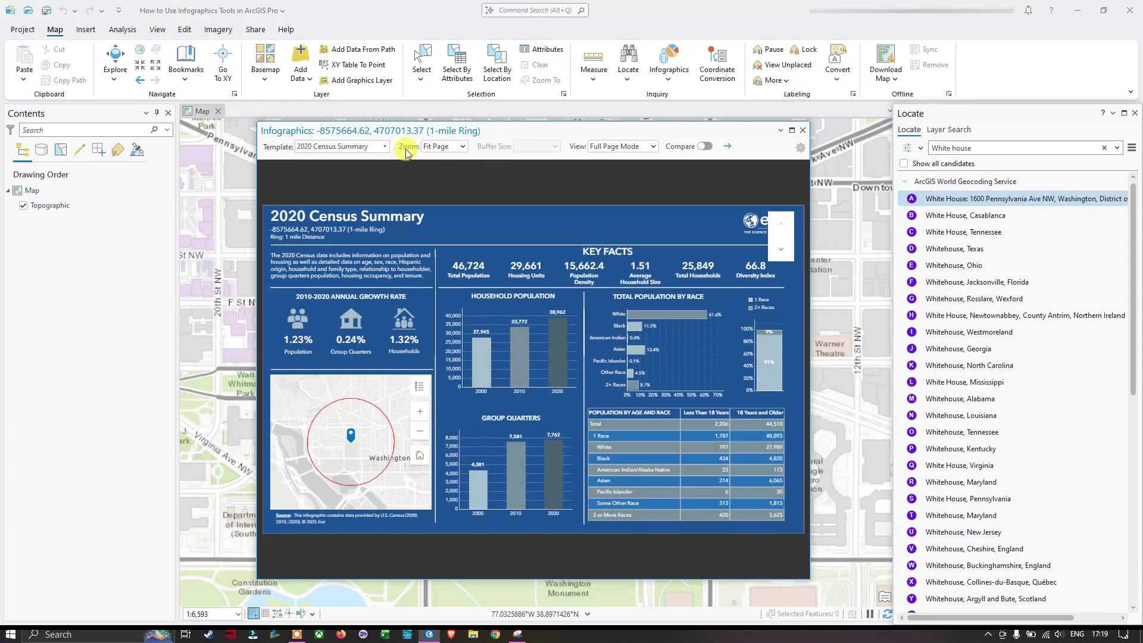
# Pick the Key Facts template, showing 46,306 population and $118,989 median household income.
pyautogui.click(387, 148)
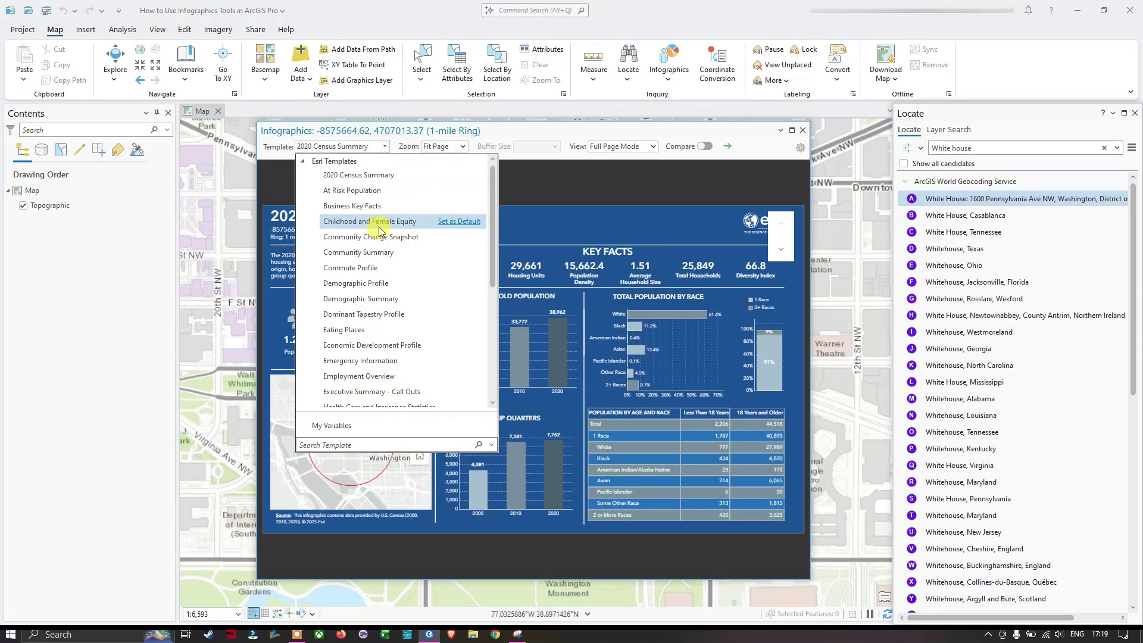
pyautogui.scroll(-1, 391, 230)
pyautogui.scroll(-1, 393, 239)
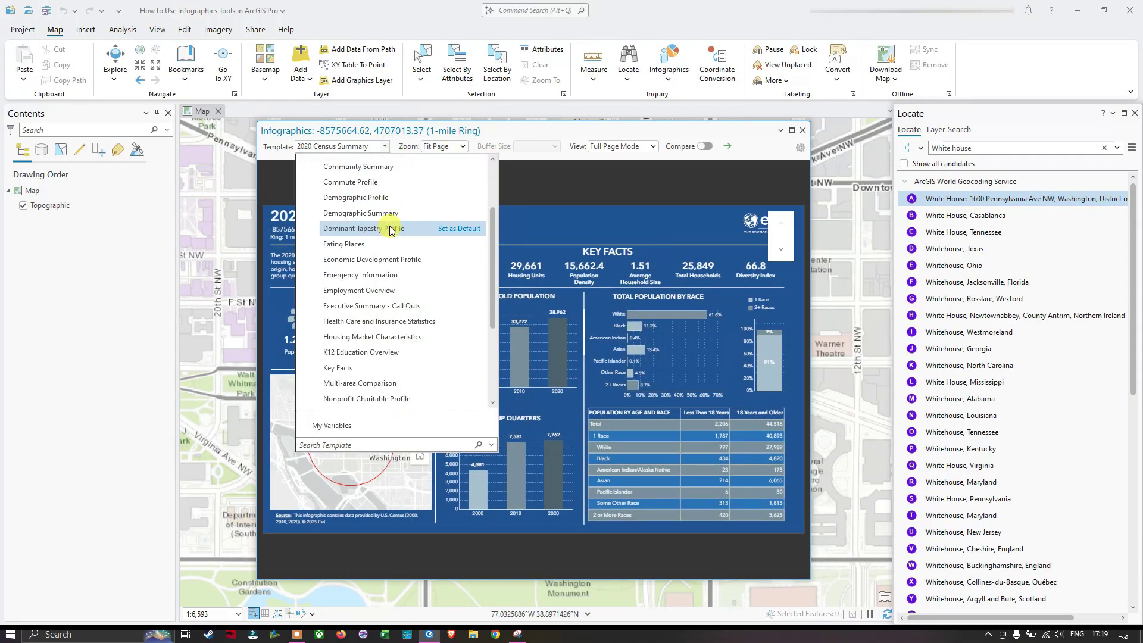
pyautogui.click(346, 367)
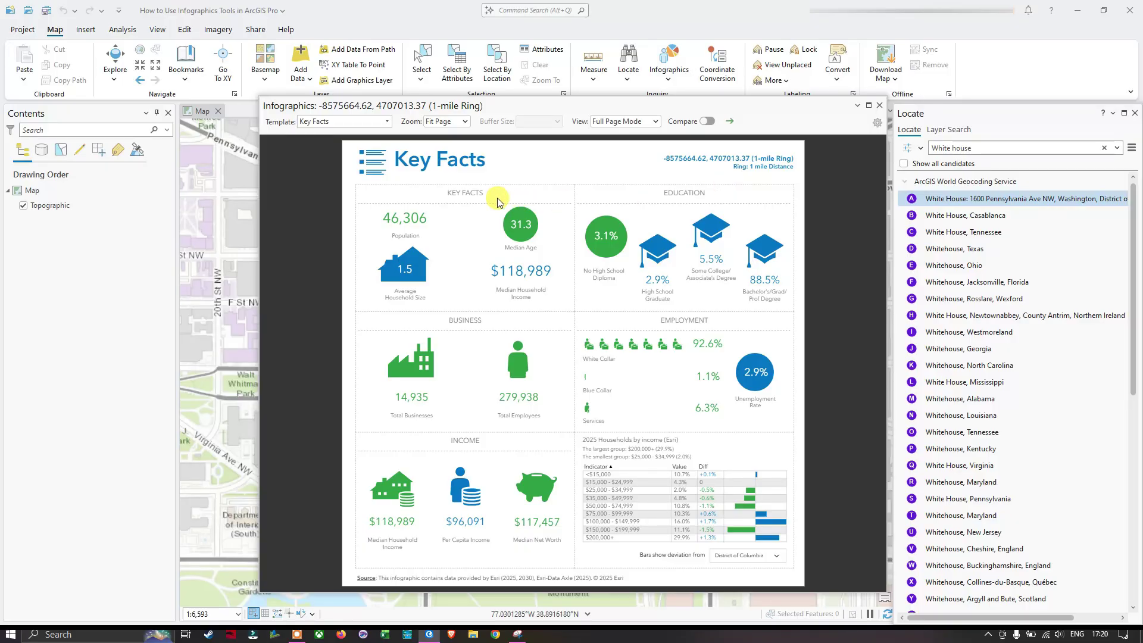
pyautogui.moveTo(430, 233)
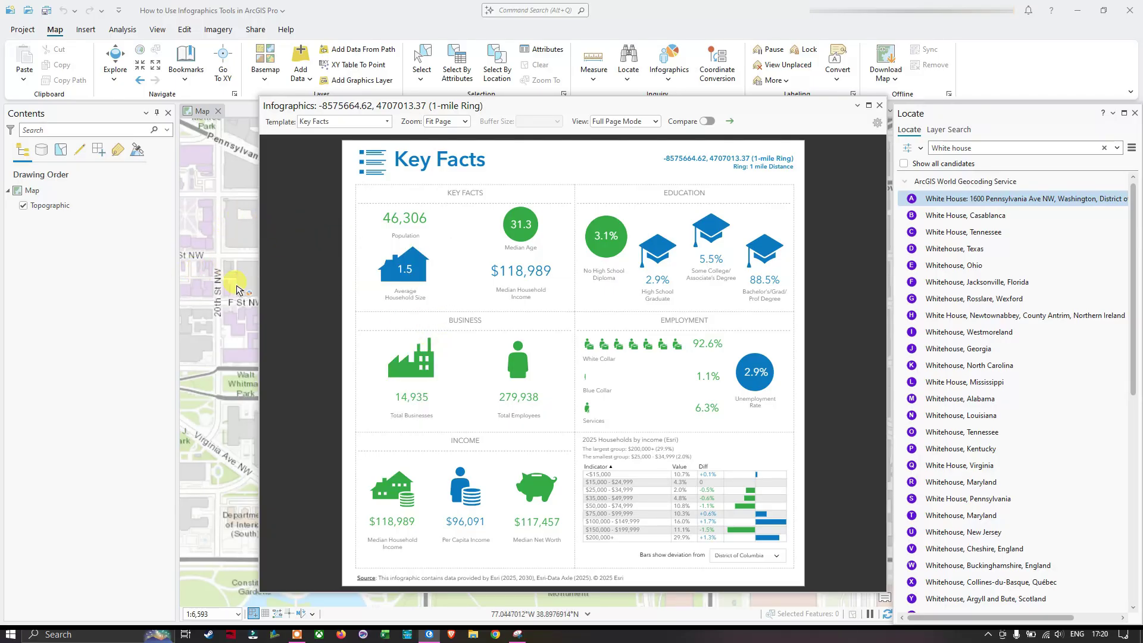
pyautogui.moveTo(426, 298)
pyautogui.moveTo(556, 225)
pyautogui.moveTo(622, 283)
pyautogui.moveTo(788, 308)
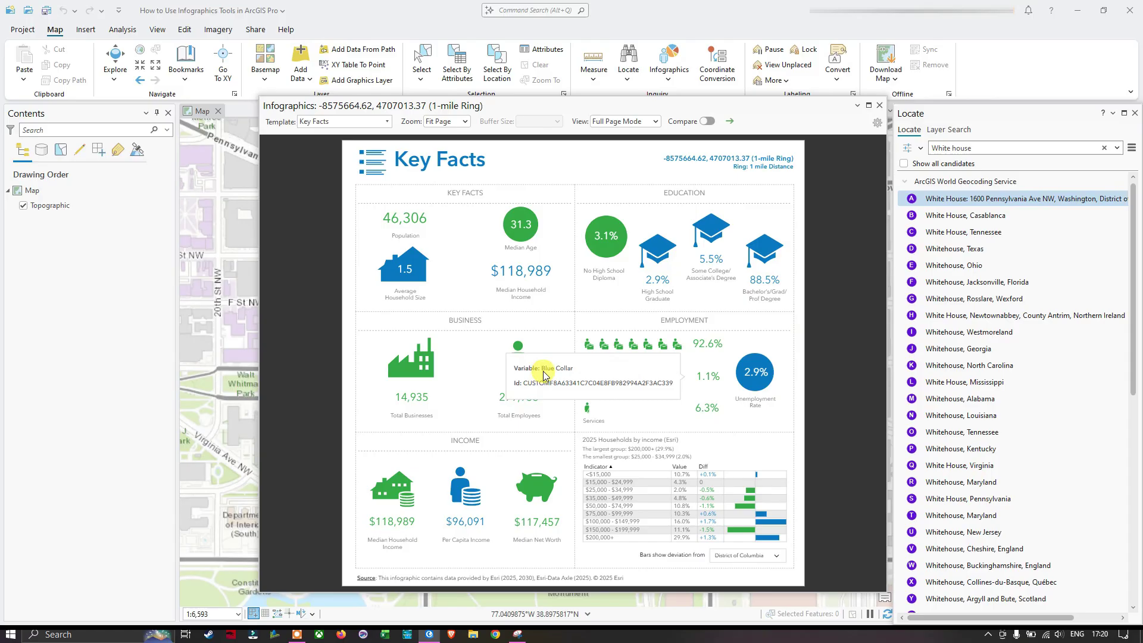
pyautogui.moveTo(393, 408)
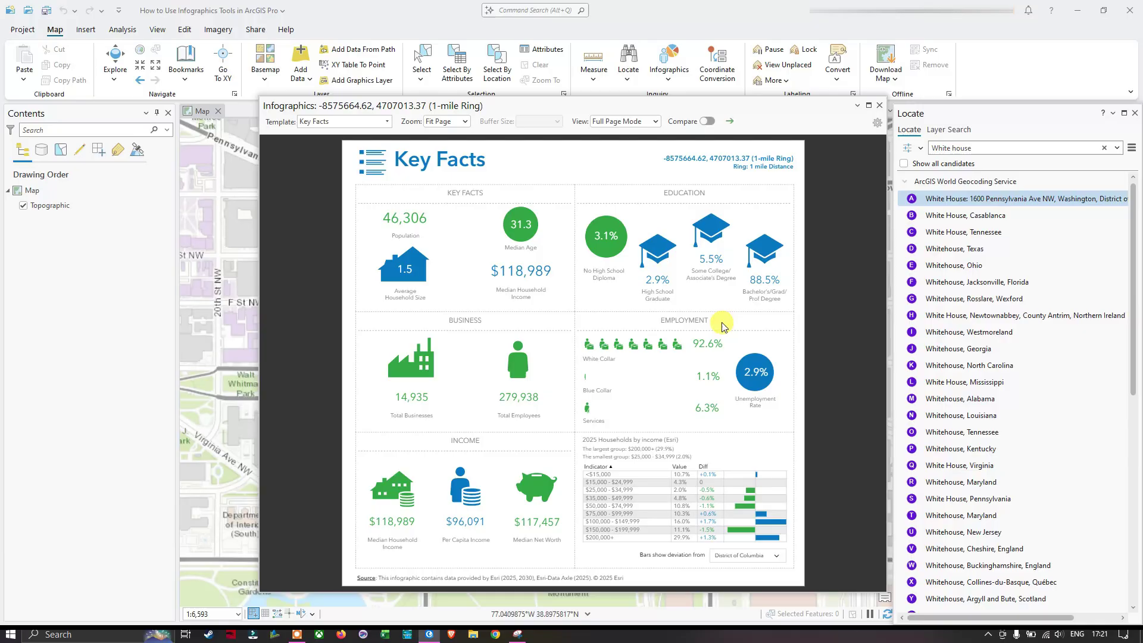
pyautogui.moveTo(706, 384)
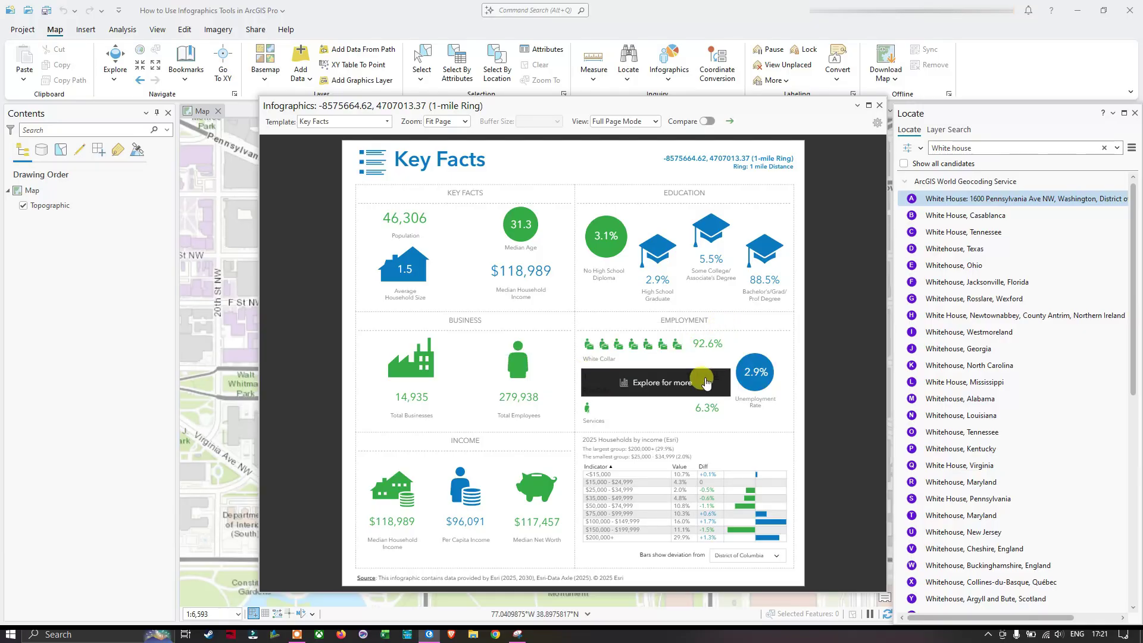
pyautogui.moveTo(727, 355)
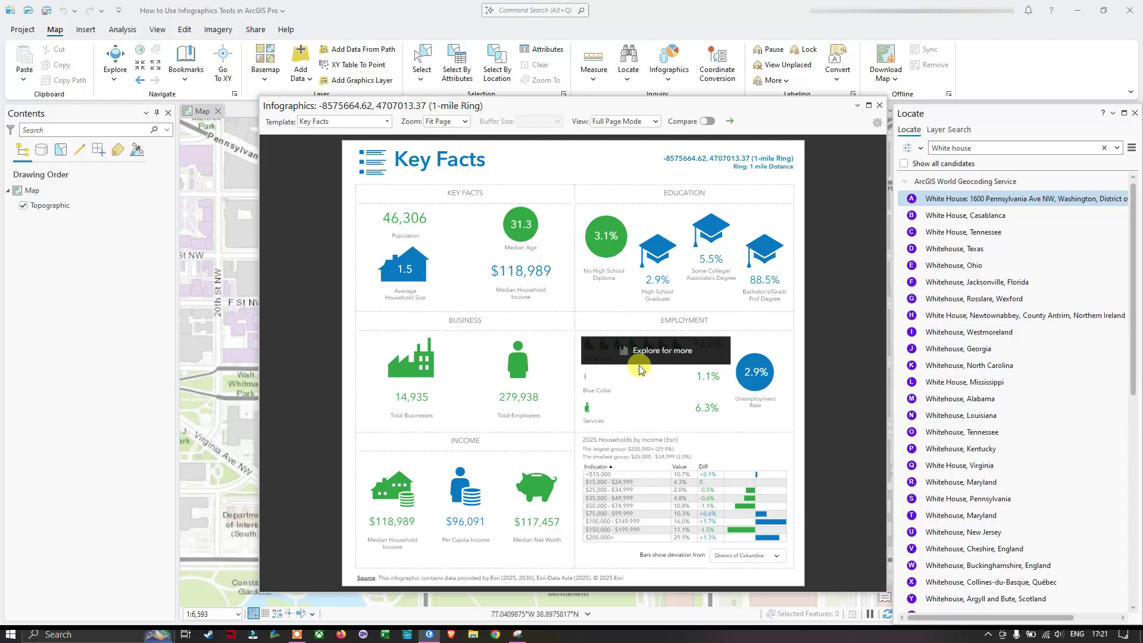
pyautogui.moveTo(761, 410)
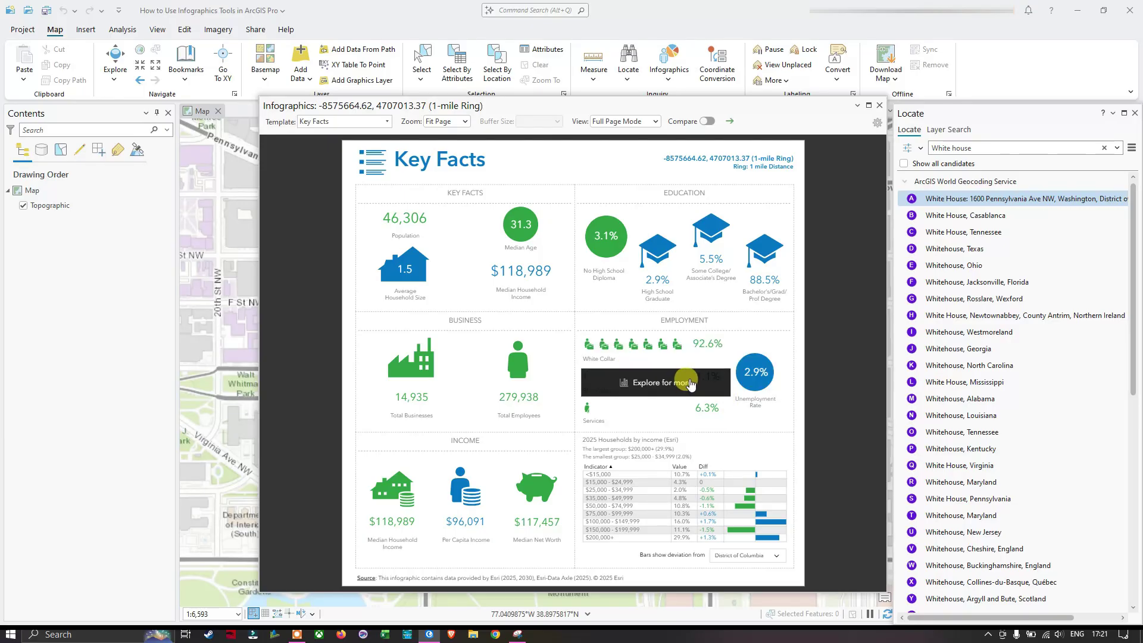
pyautogui.moveTo(598, 421)
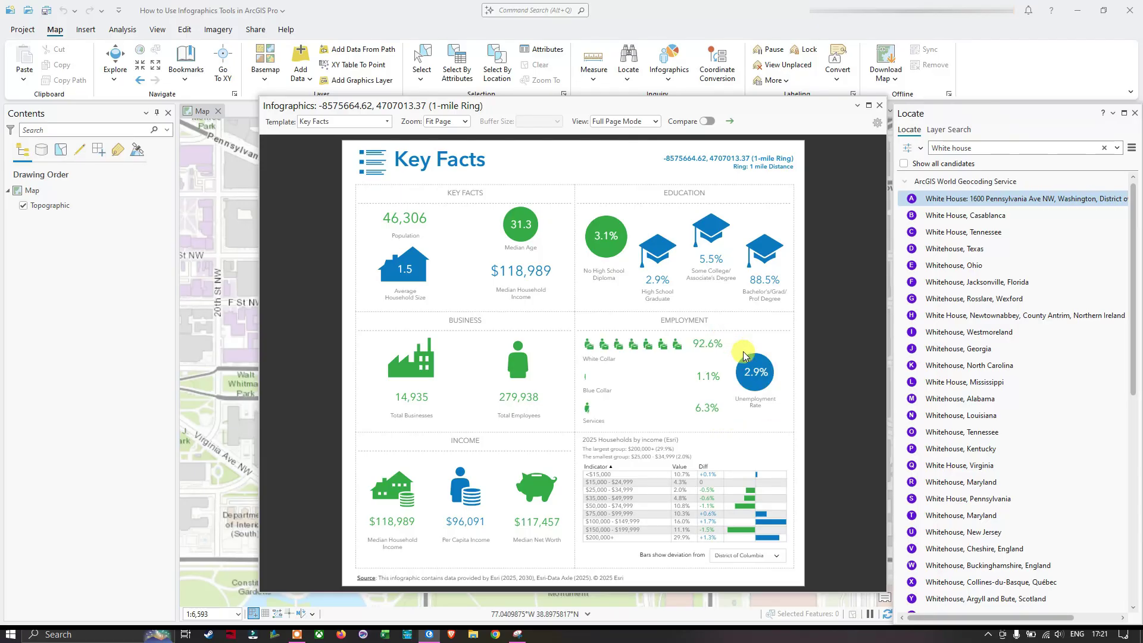
pyautogui.moveTo(771, 381)
pyautogui.moveTo(535, 563)
pyautogui.click(387, 122)
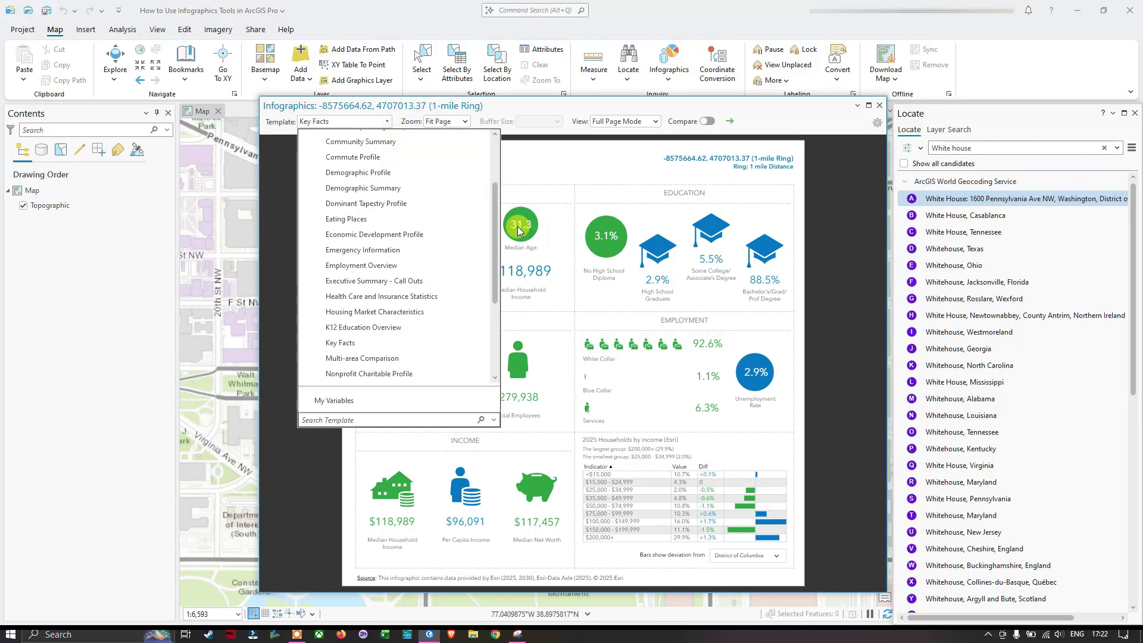
pyautogui.moveTo(494, 215); pyautogui.dragTo(501, 162)
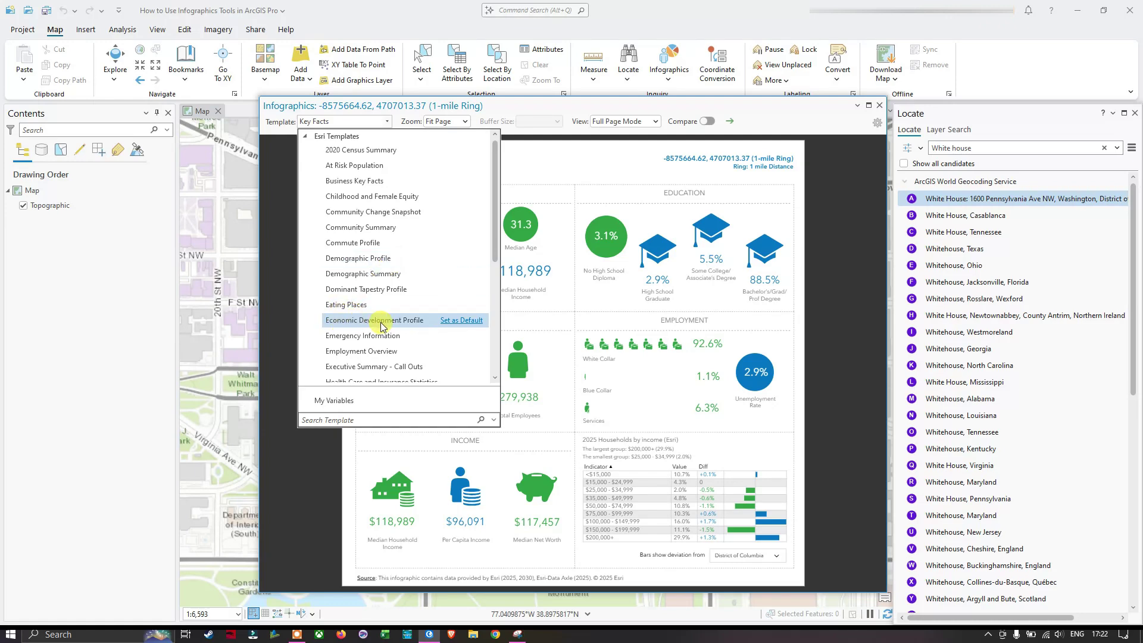
pyautogui.scroll(-1, 415, 339)
pyautogui.scroll(-3, 414, 337)
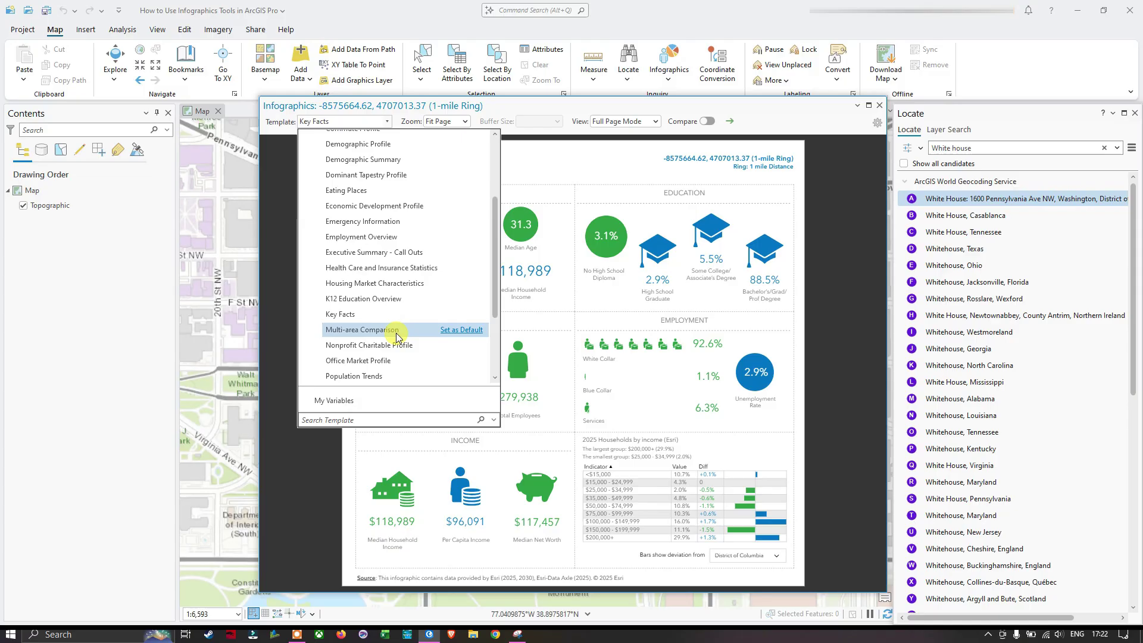
pyautogui.scroll(-1, 395, 333)
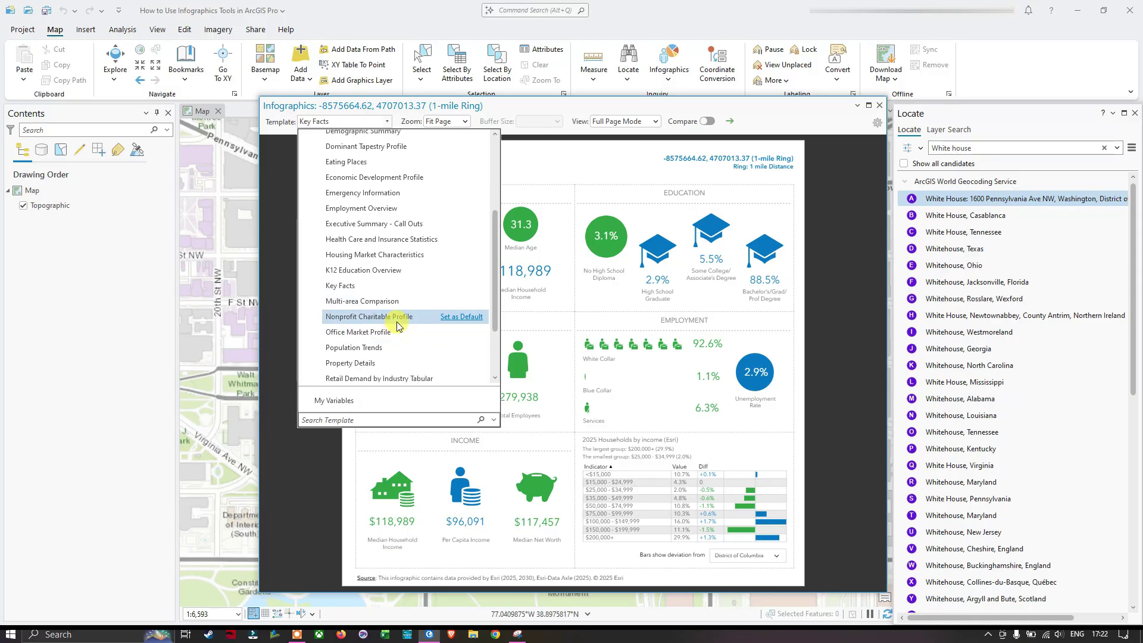
pyautogui.scroll(-3, 404, 326)
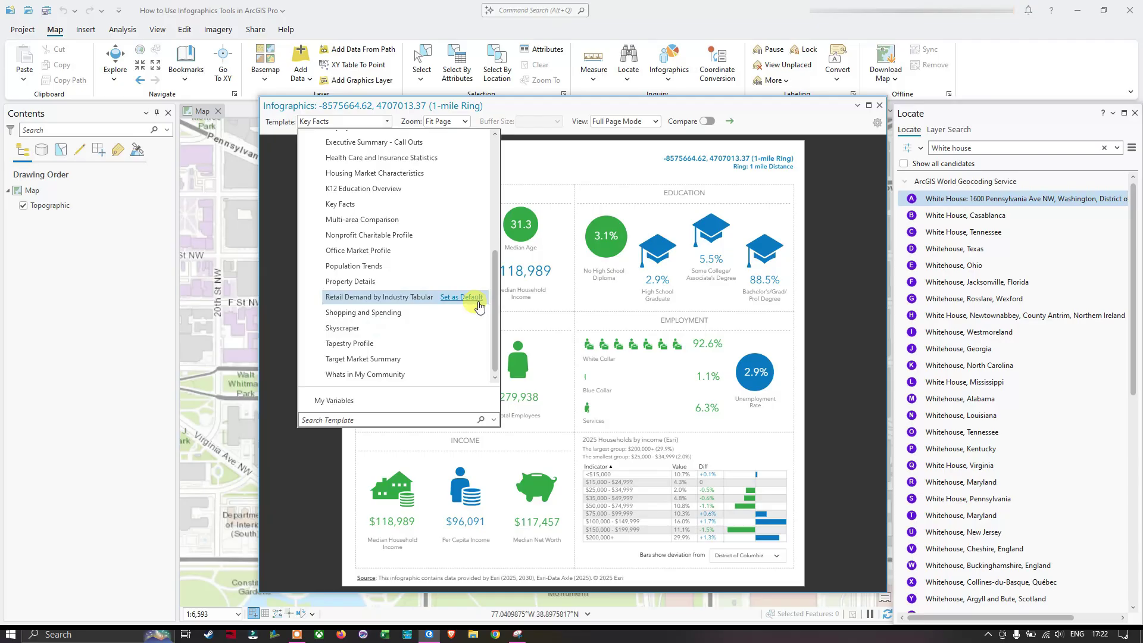
pyautogui.moveTo(494, 281); pyautogui.dragTo(510, 136)
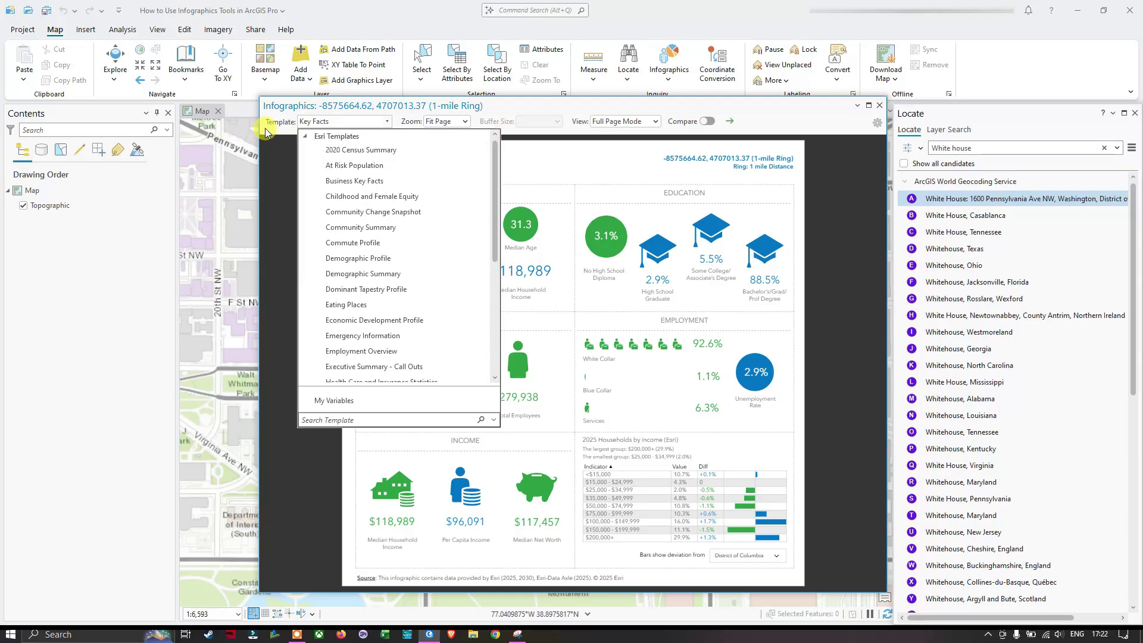
pyautogui.click(279, 136)
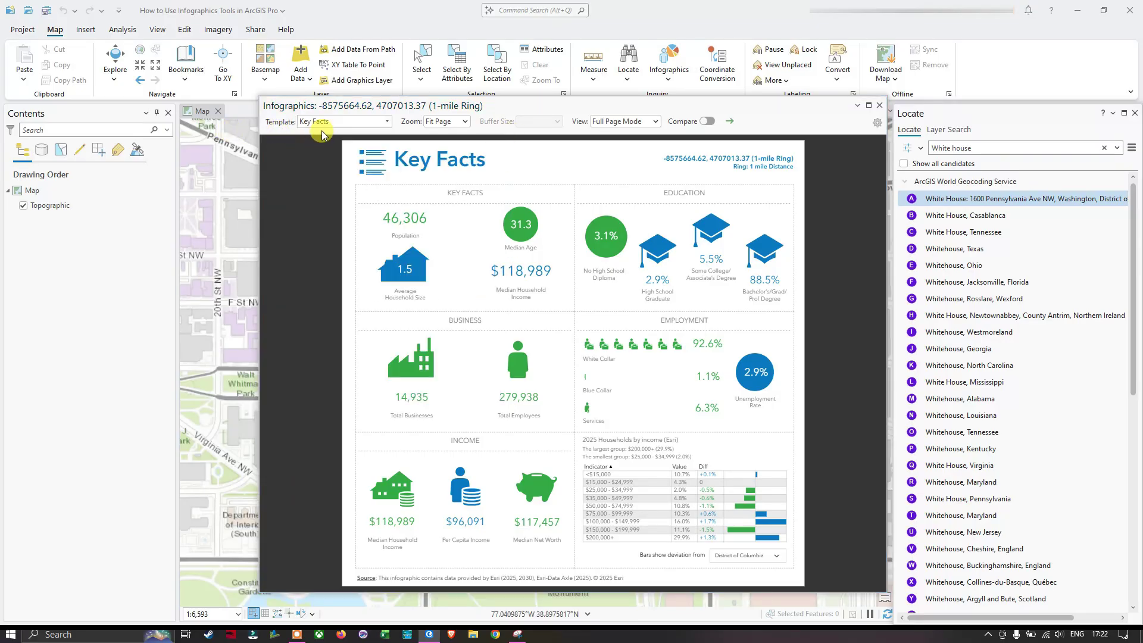